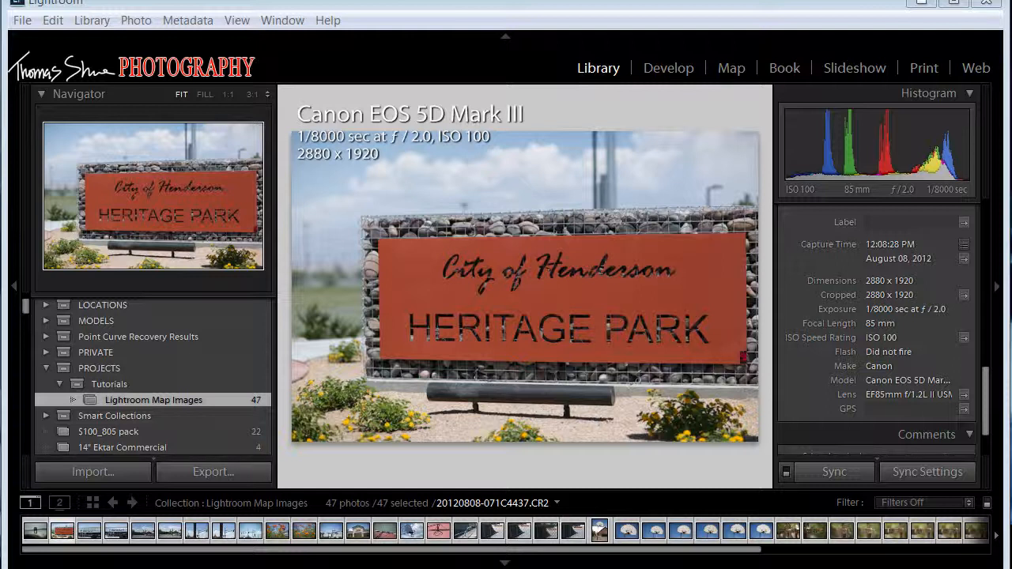
Review the Heritage Park photo's metadata, from file name and copyright through camera details to the GPS field.
left_click_drag(986, 397, 986, 377)
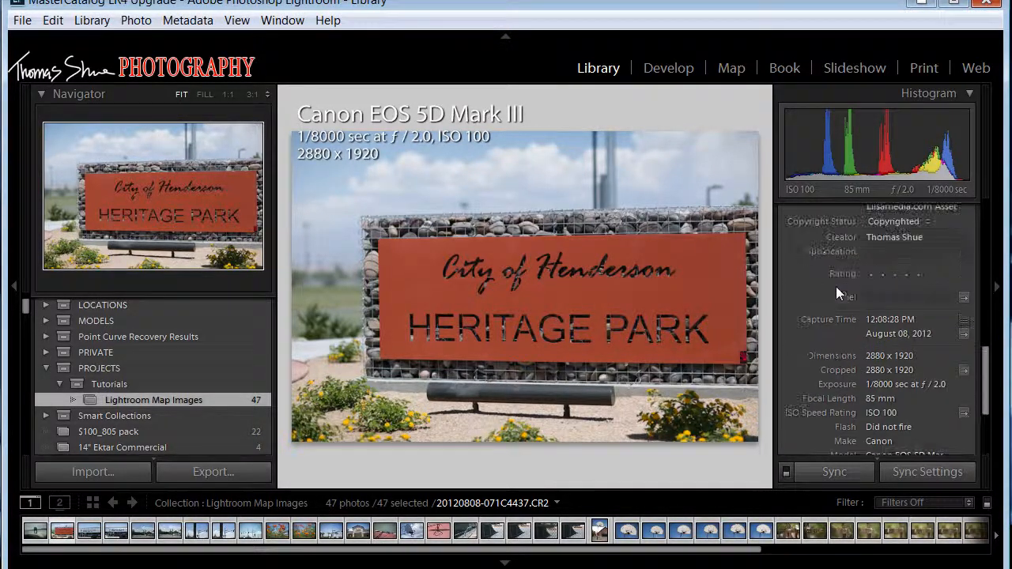
scroll(823, 289, "up", 5)
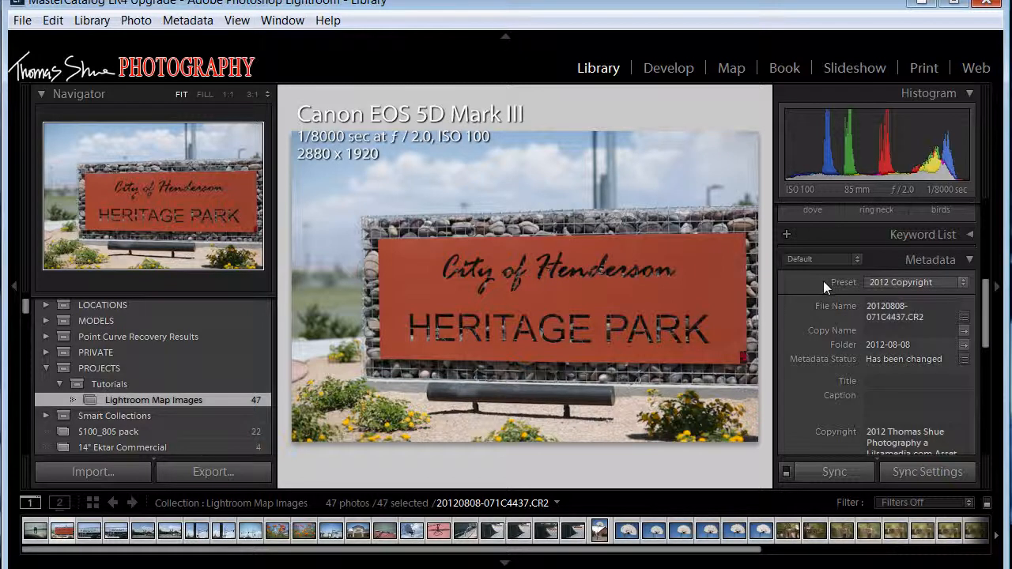
scroll(834, 325, "down", 1)
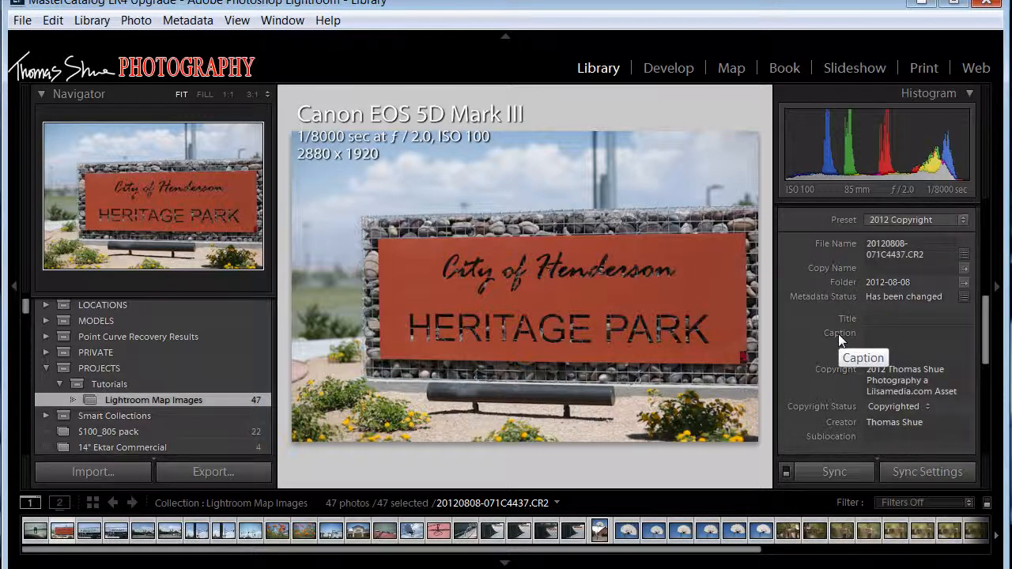
scroll(857, 300, "down", 3)
scroll(846, 380, "down", 1)
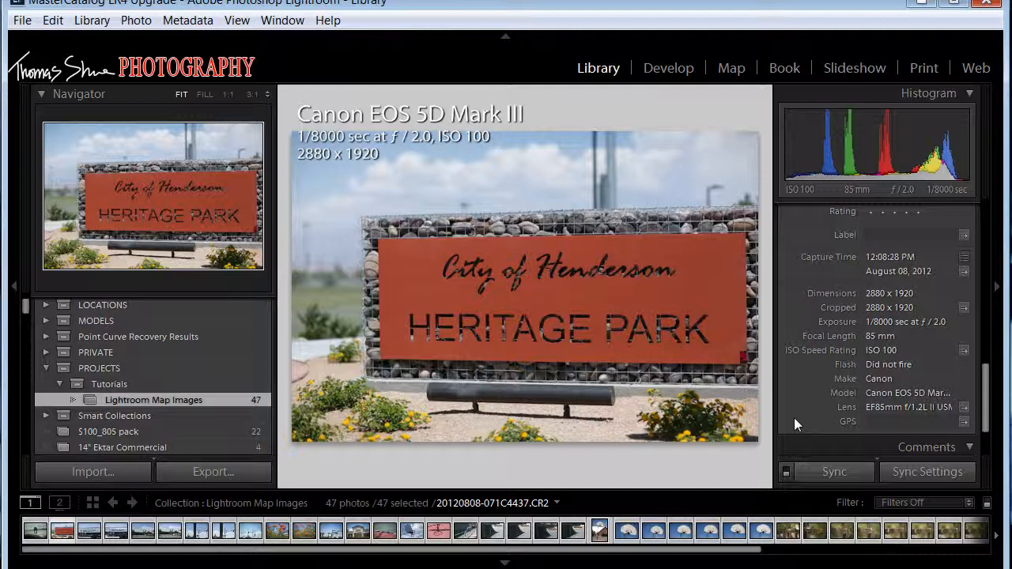
Browse photos across the Lightroom Map Images collection, including the GPS unit, park sign, post office and basketball hoop shots.
left_click(33, 536)
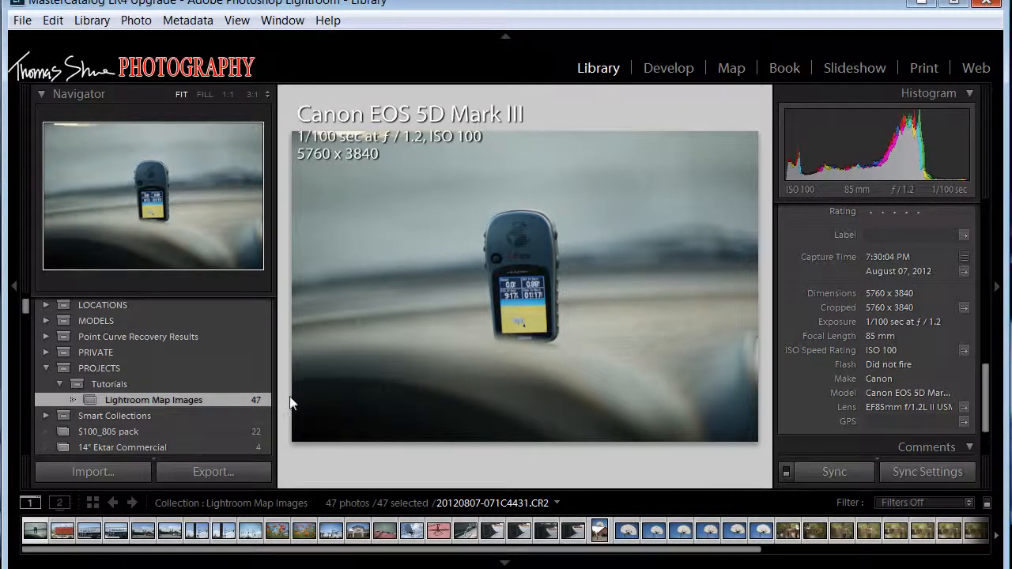
left_click(64, 542)
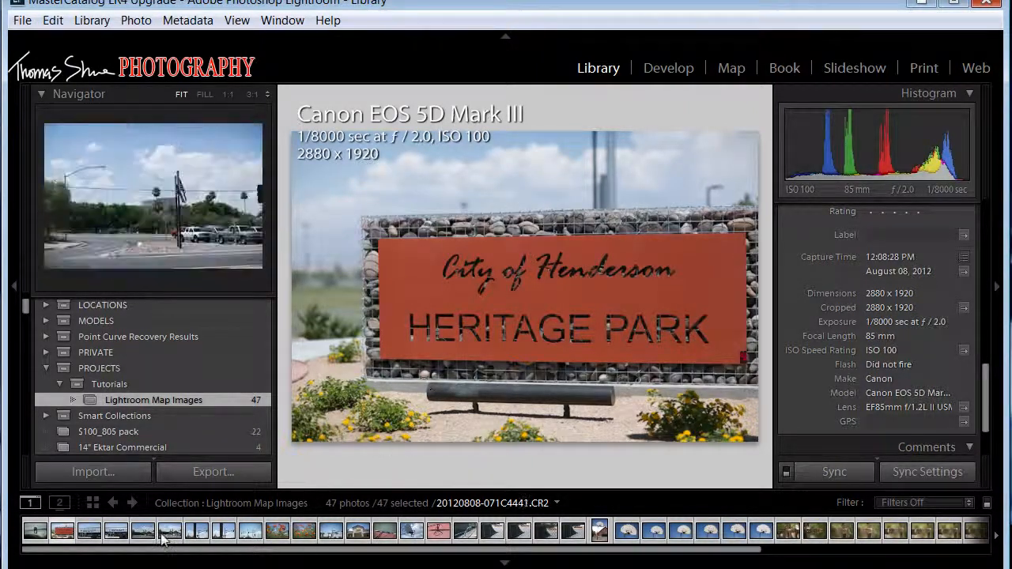
left_click(115, 539)
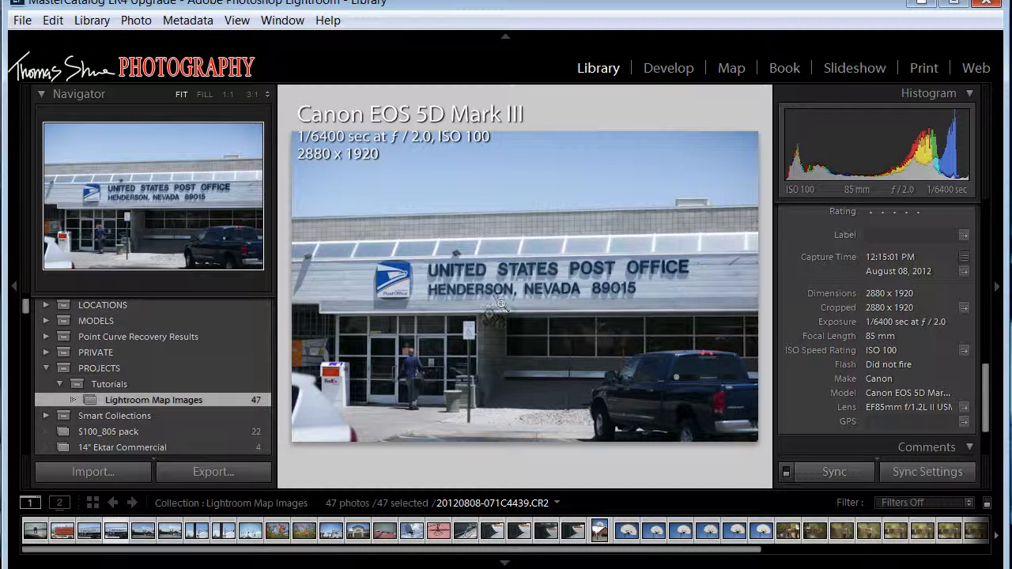
left_click(600, 531)
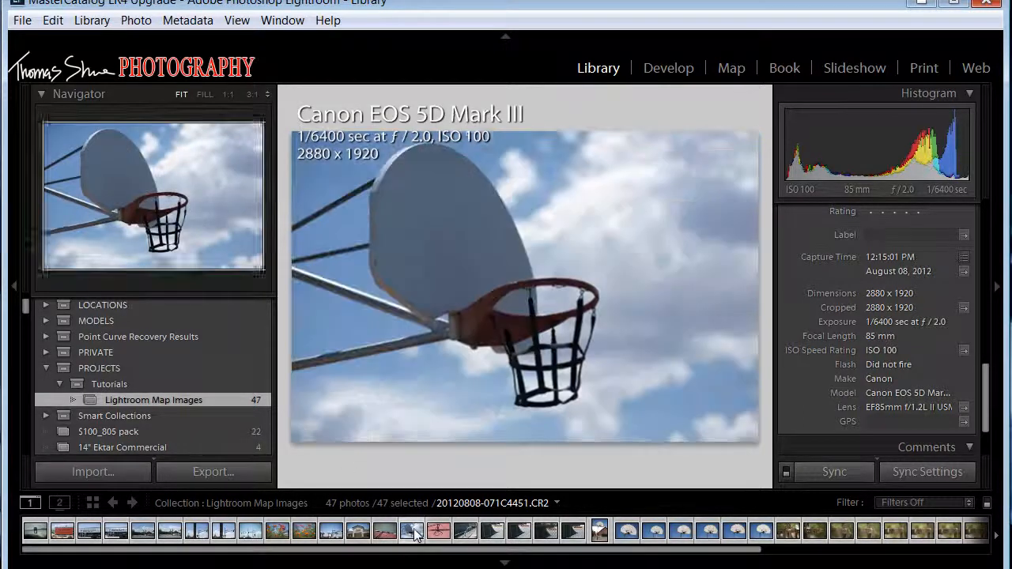
left_click(627, 532)
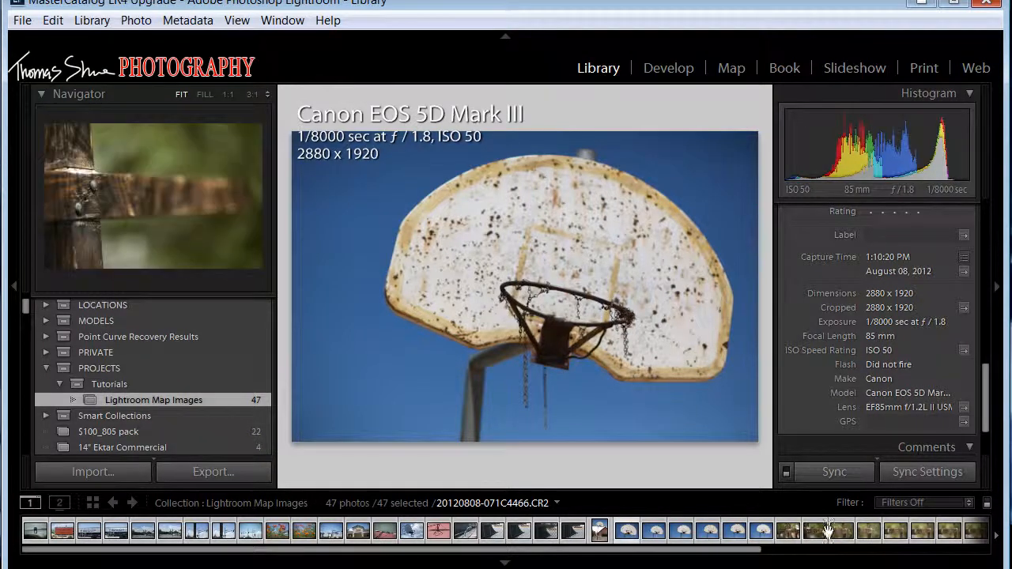
left_click(998, 539)
left_click(998, 539)
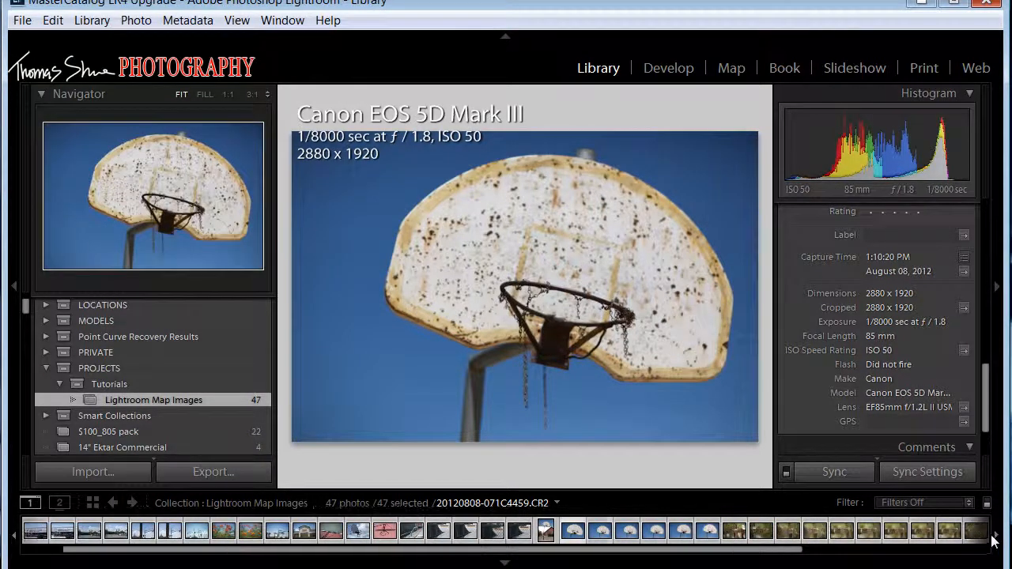
left_click(650, 536)
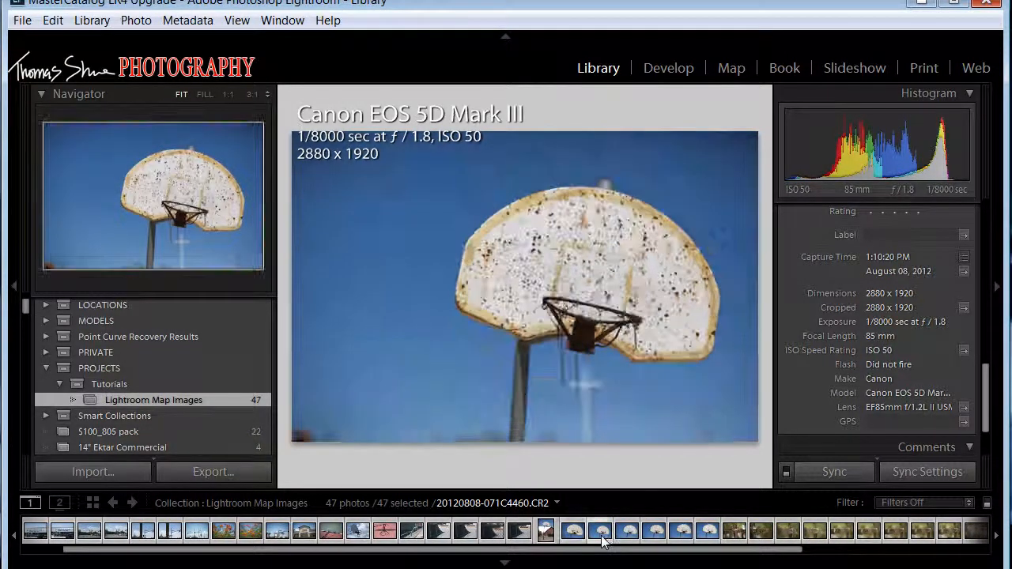
left_click(648, 537)
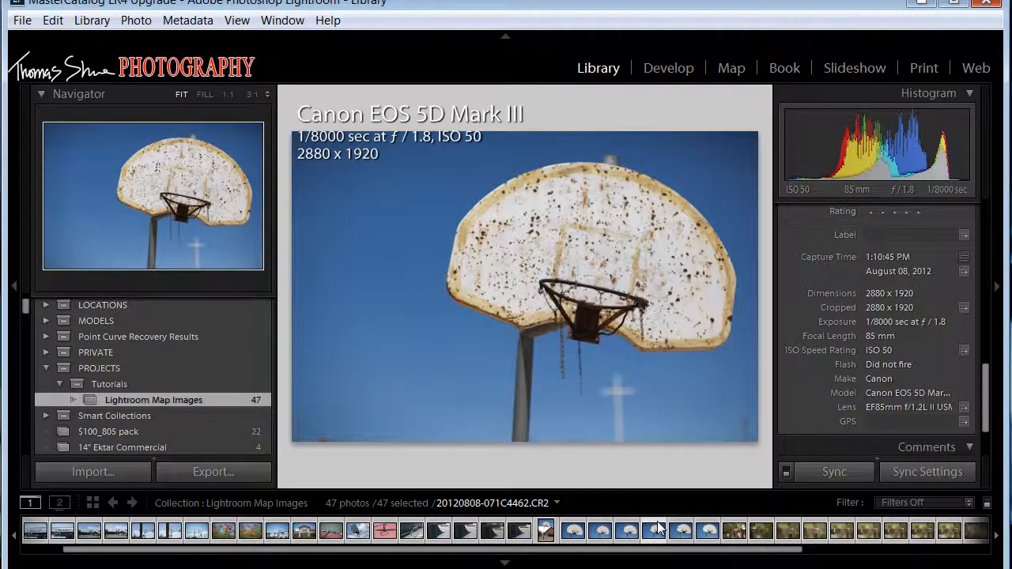
Switch to the Map module, search for Henderson, and frame the town together with Heritage Park.
left_click(732, 68)
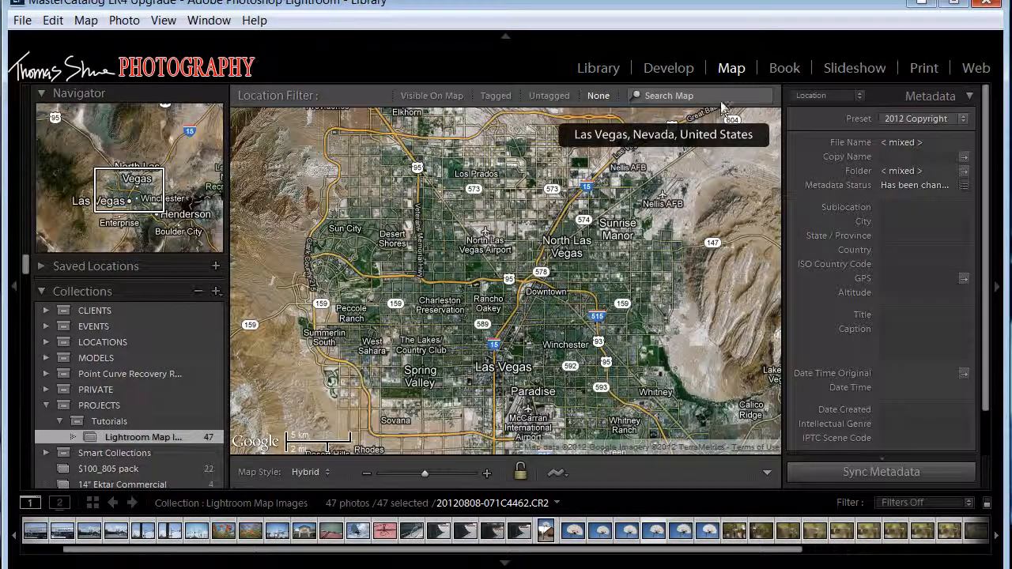
left_click(679, 97)
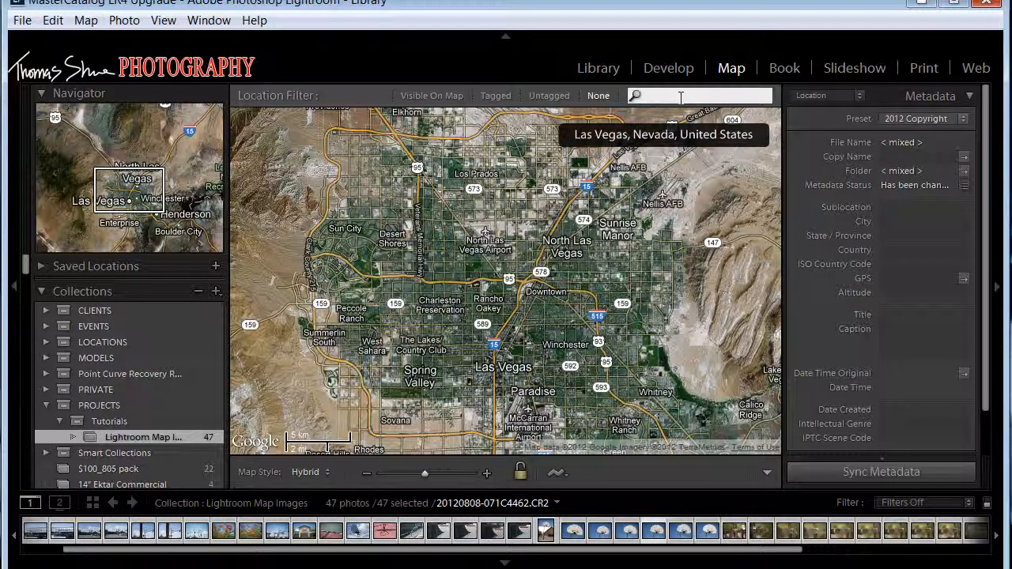
type("Henderson")
key("Return")
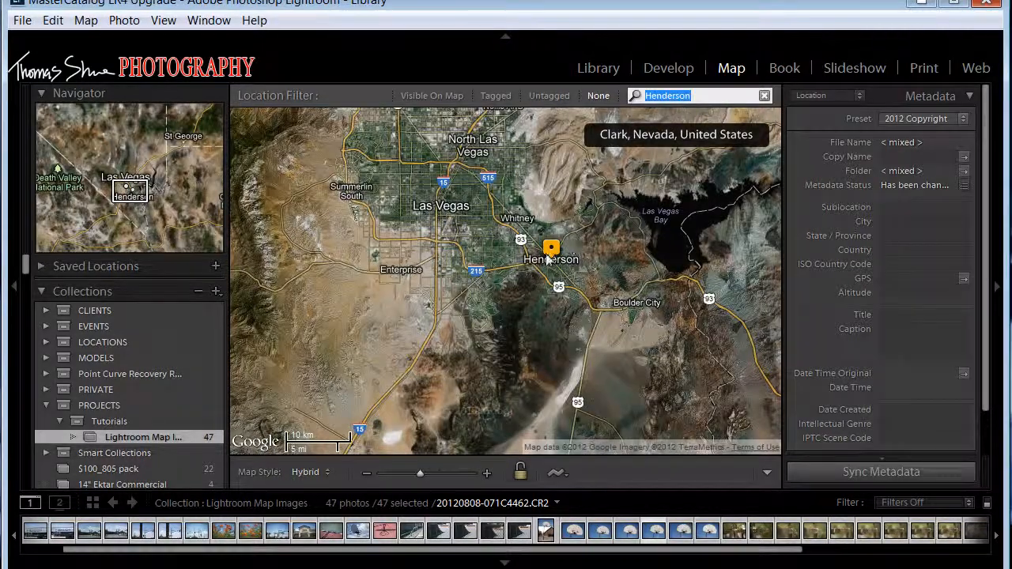
scroll(548, 261, "up", 4)
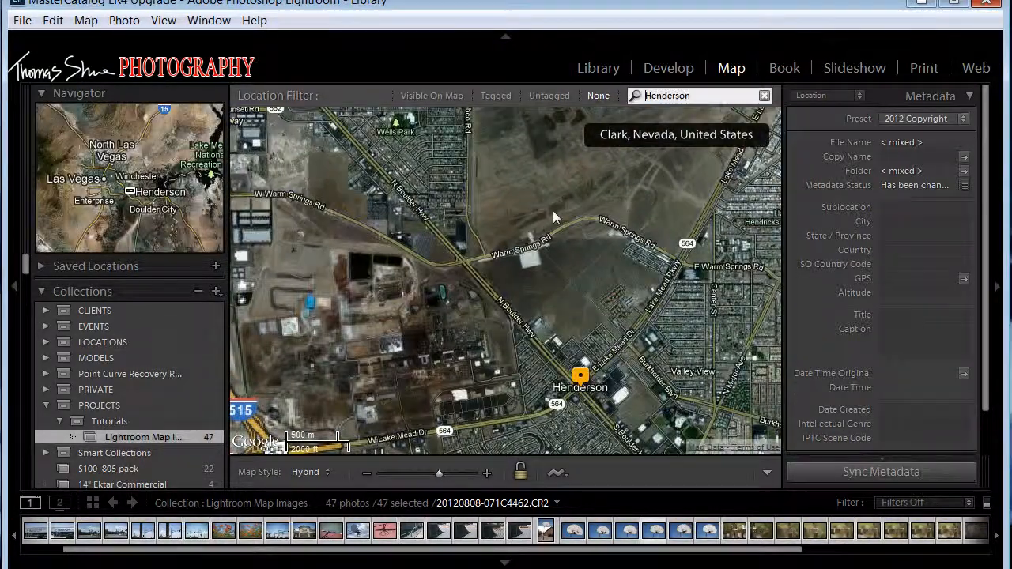
left_click_drag(576, 327, 440, 148)
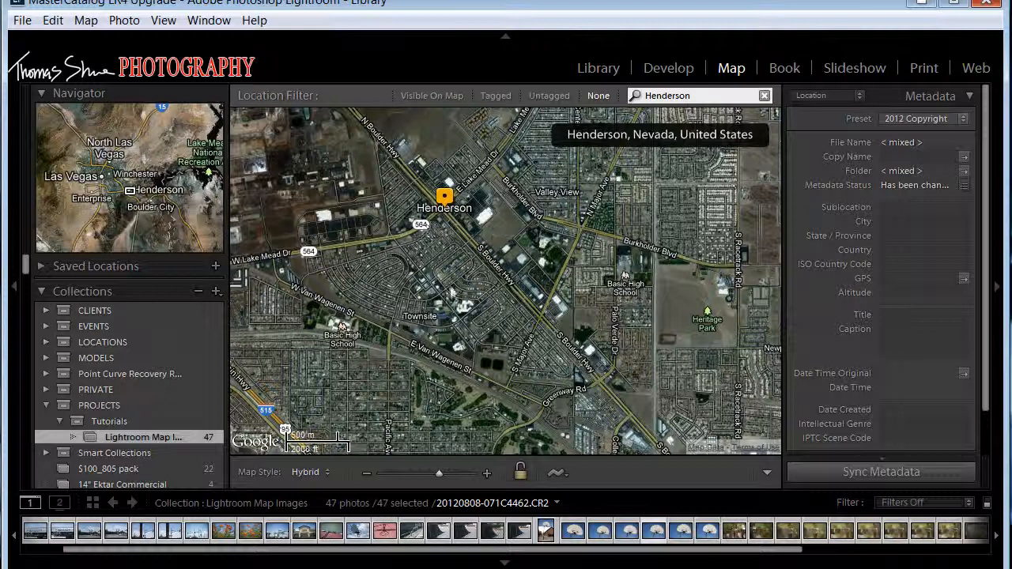
Load the track log 20120808.gpx from the garmin_tl_8-8-12 folder under GPS Track Logs on the C: drive.
left_click(560, 475)
left_click(609, 497)
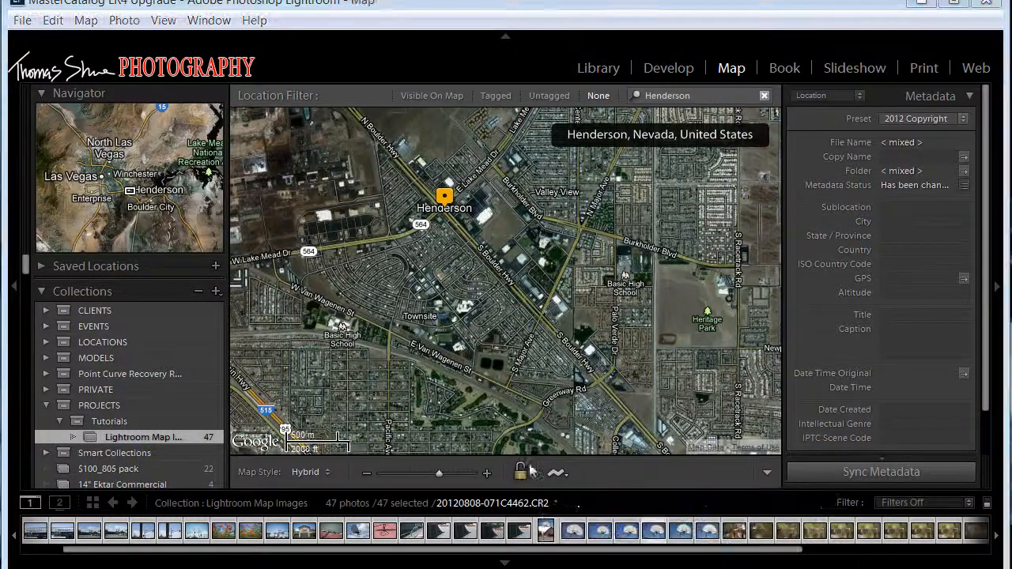
left_click(89, 246)
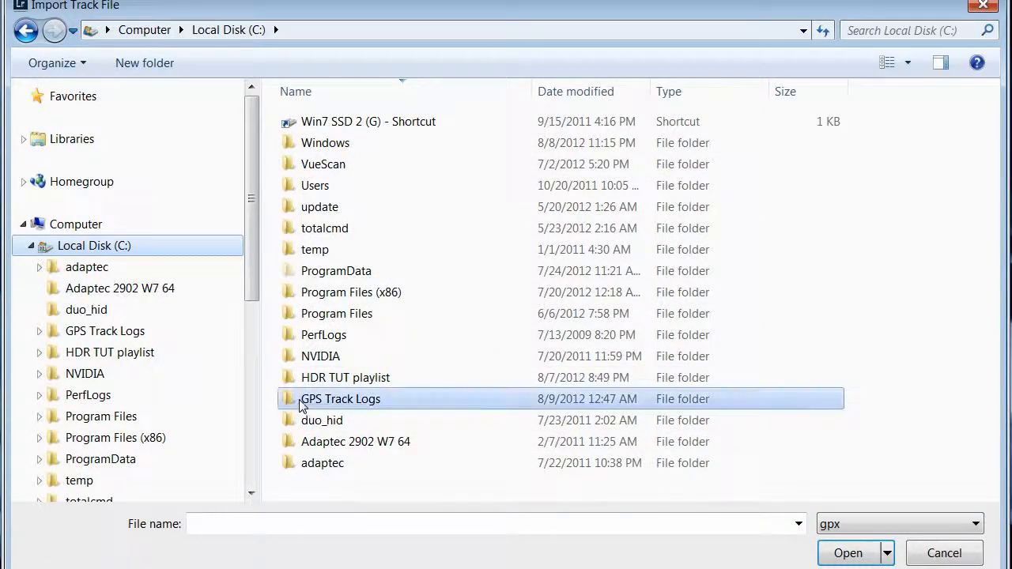
double_click(301, 399)
double_click(310, 123)
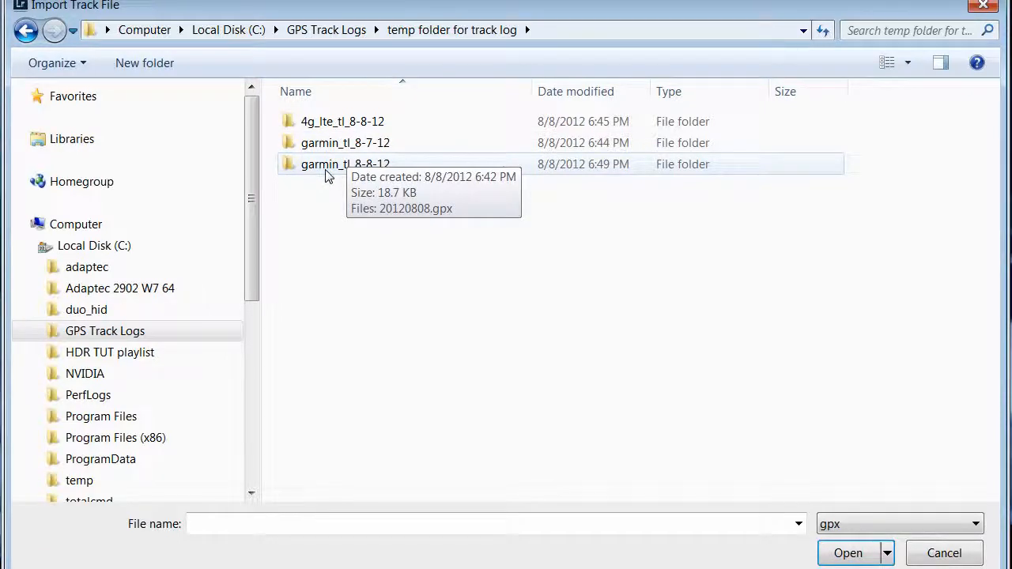
double_click(329, 168)
double_click(325, 122)
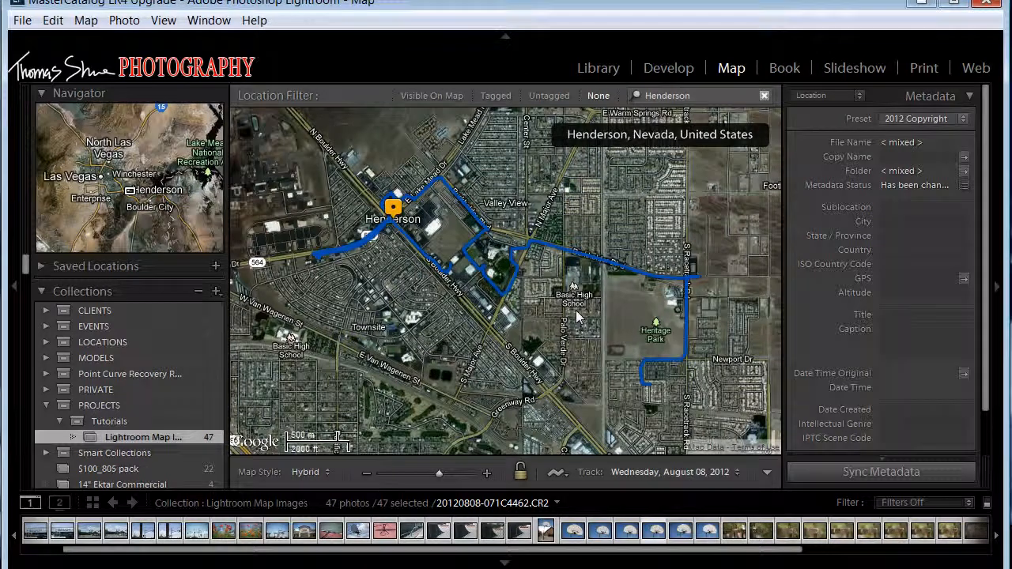
Examine the loaded GPS track between Heritage Park and the Henderson marker, checking the recorded times along the route.
double_click(571, 315)
left_click_drag(544, 222, 397, 153)
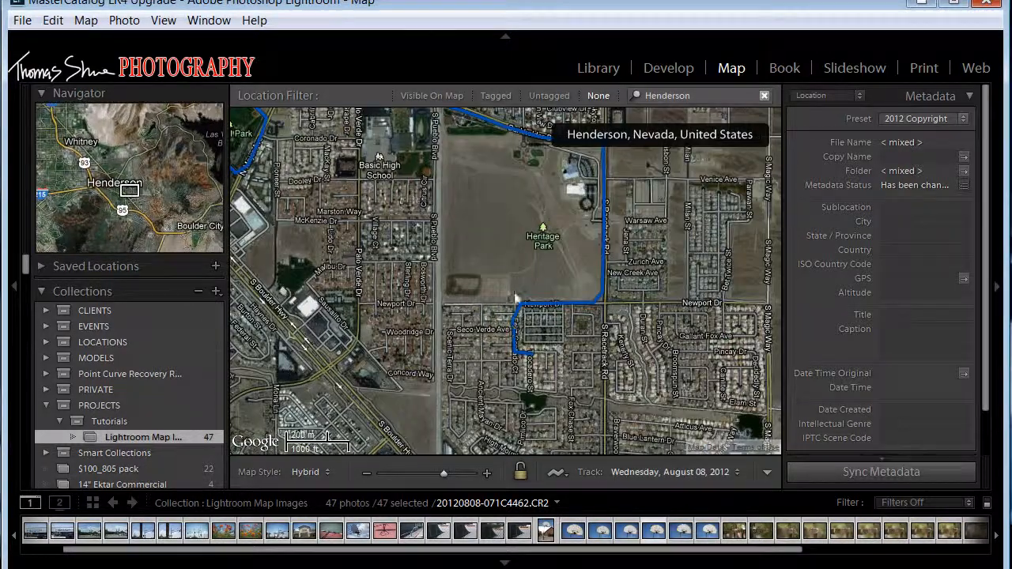
left_click_drag(546, 261, 581, 343)
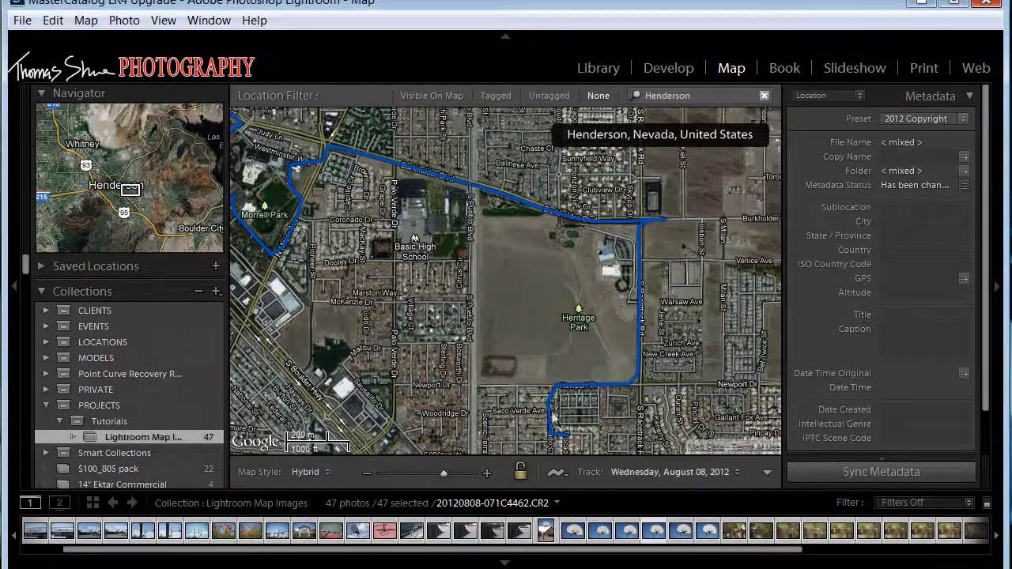
mouse_move(556, 398)
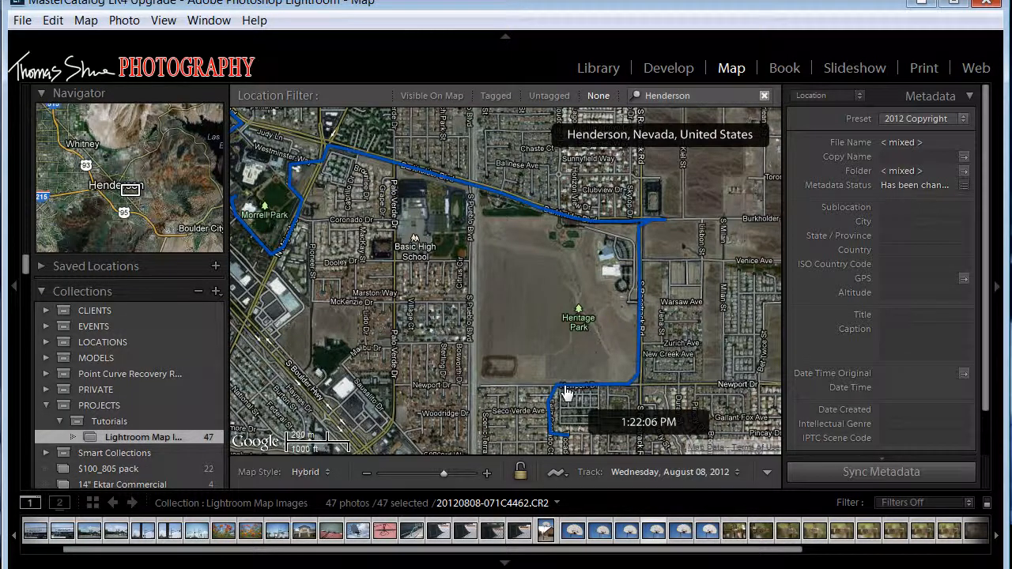
mouse_move(568, 441)
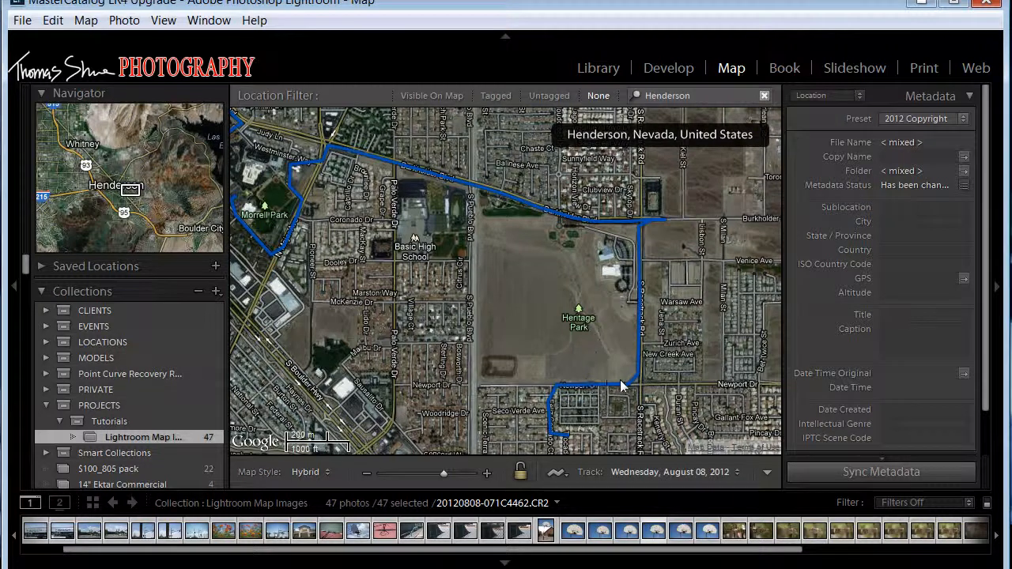
mouse_move(637, 387)
left_click_drag(317, 204, 462, 237)
left_click_drag(404, 253, 492, 327)
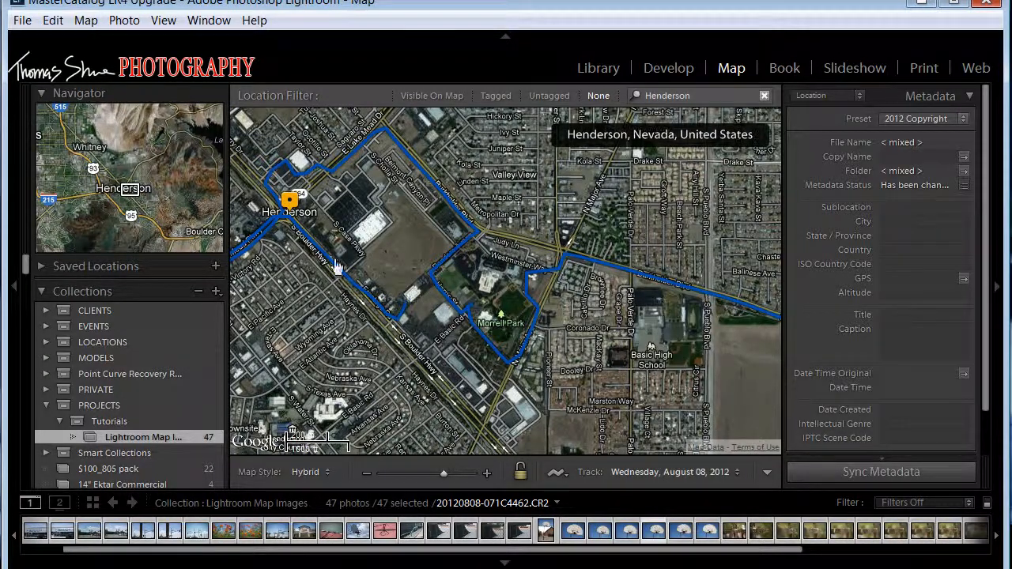
left_click_drag(297, 292, 445, 291)
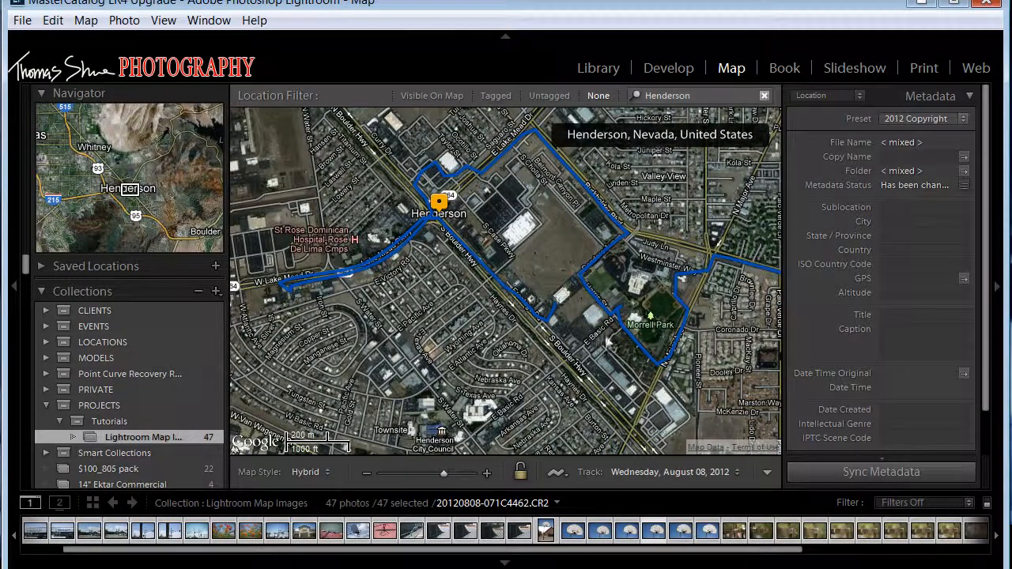
left_click_drag(598, 338, 417, 305)
left_click_drag(650, 282, 532, 273)
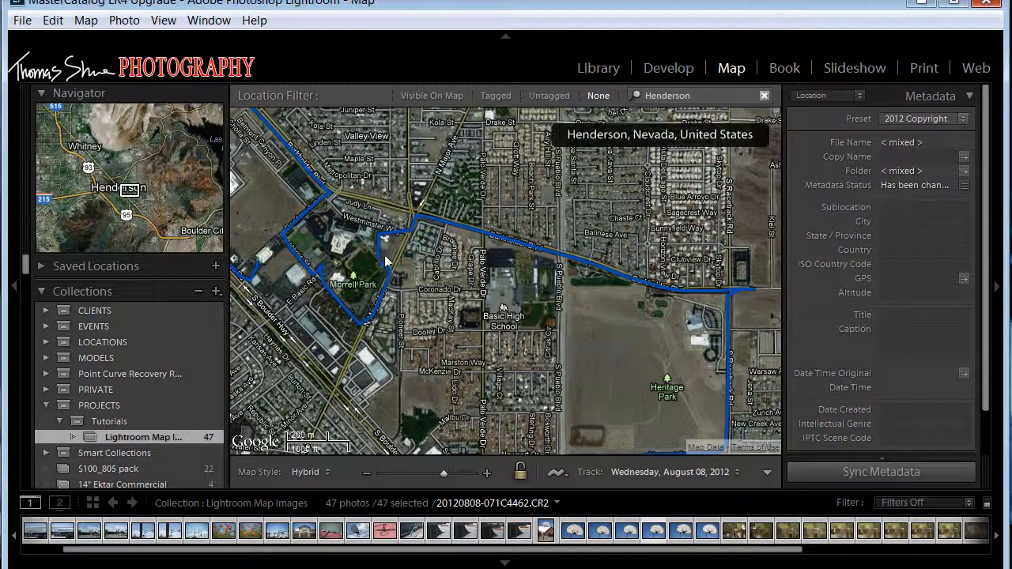
left_click_drag(530, 249, 443, 247)
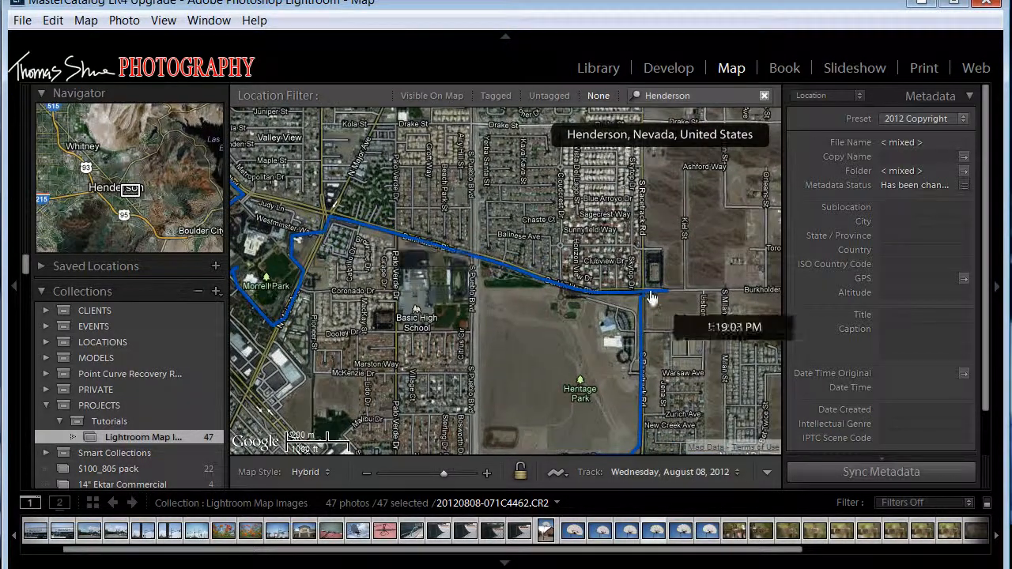
left_click_drag(446, 452, 465, 271)
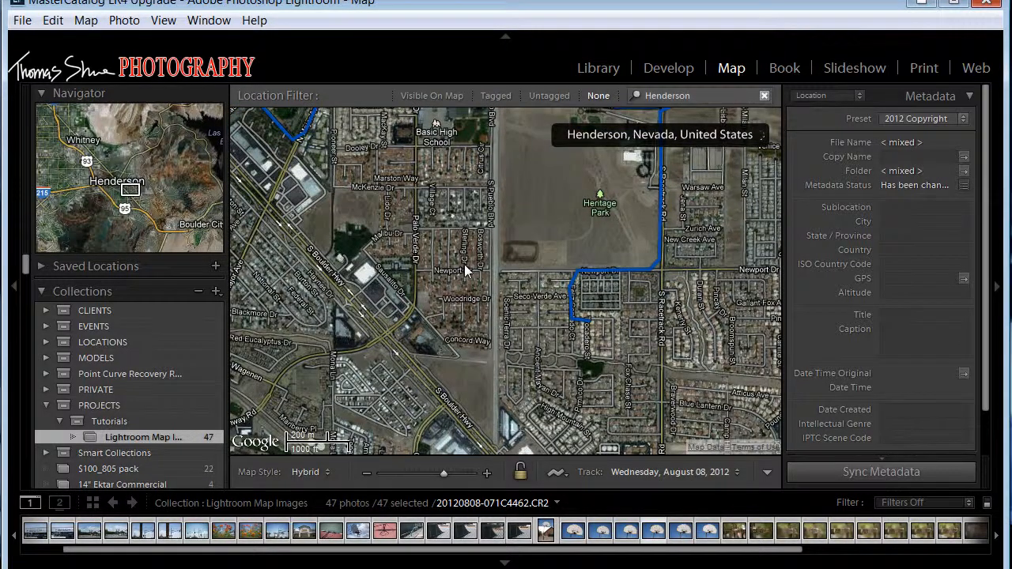
scroll(465, 272, "down", 1)
left_click_drag(419, 229, 511, 264)
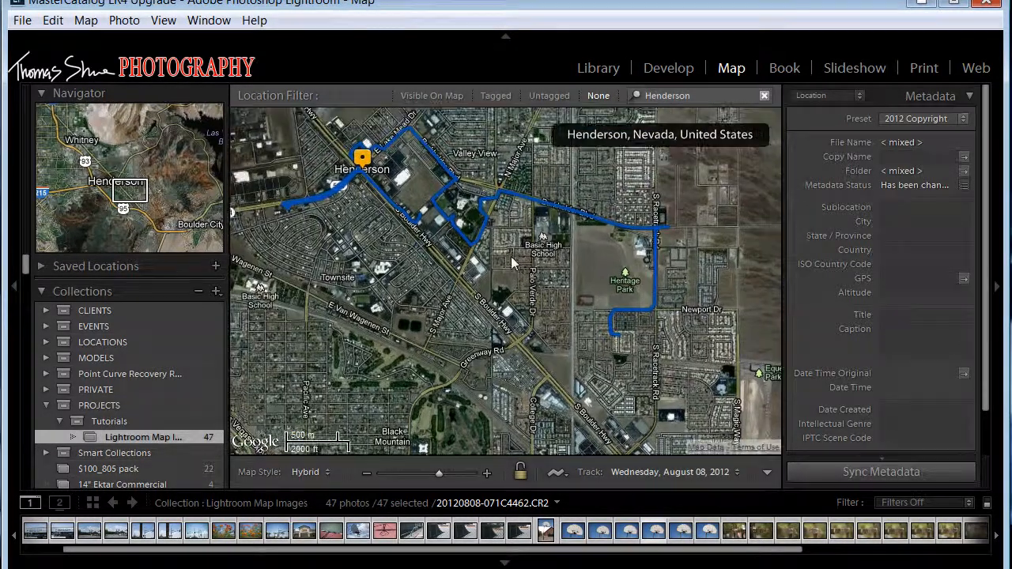
Show the map key over the map and deselect all photos in the collection.
mouse_move(365, 159)
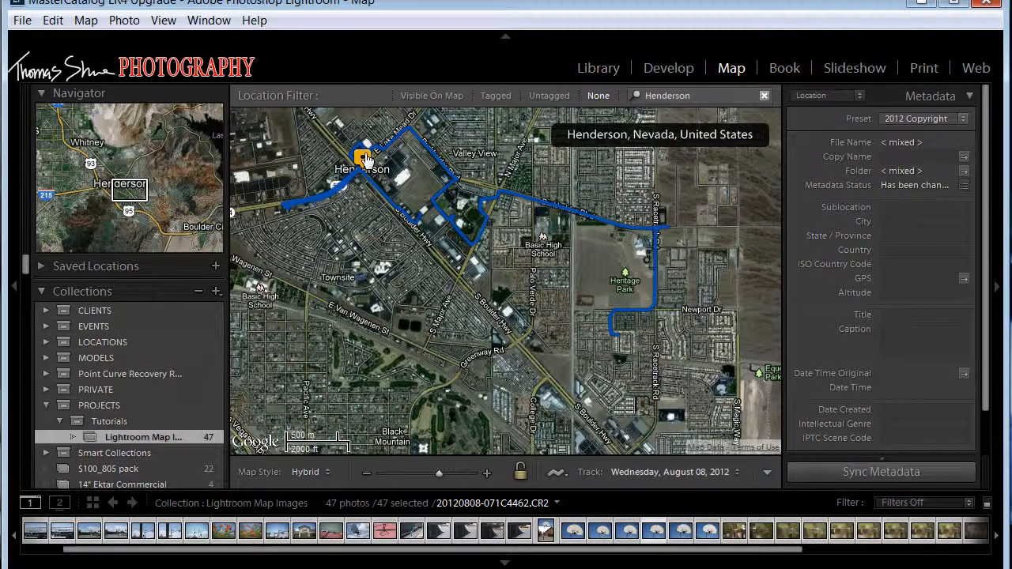
left_click(164, 20)
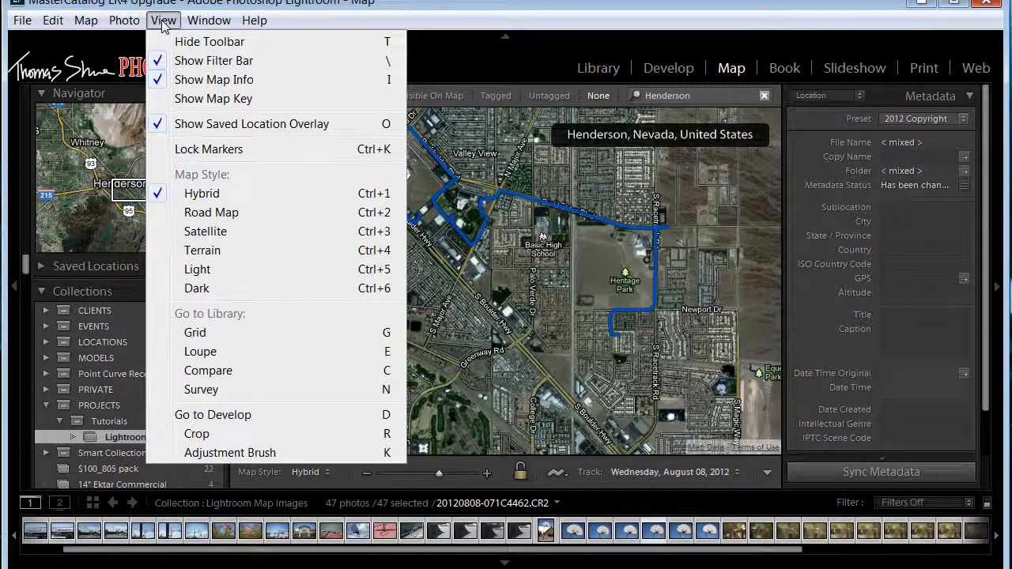
left_click(182, 98)
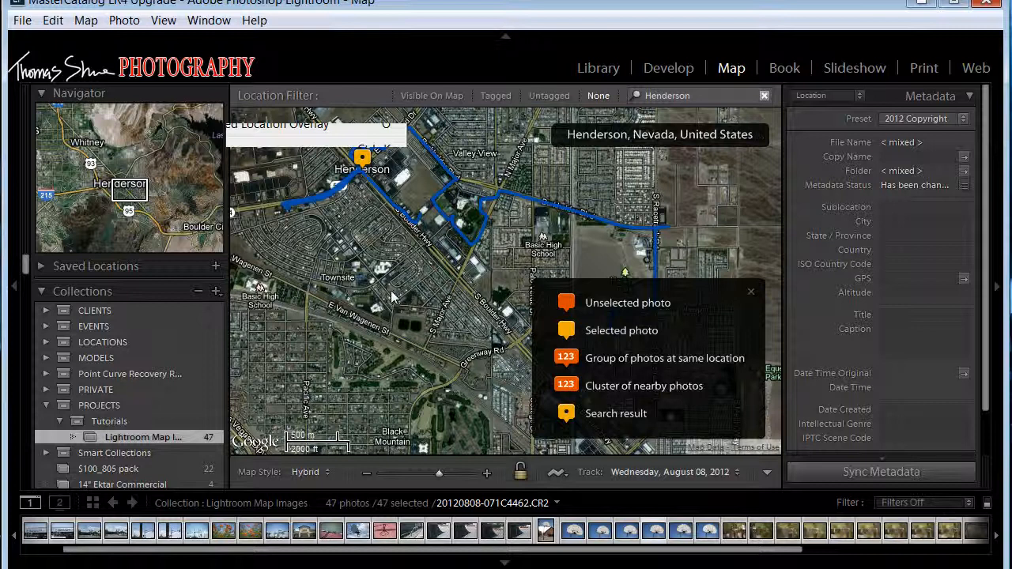
key("ctrl+d")
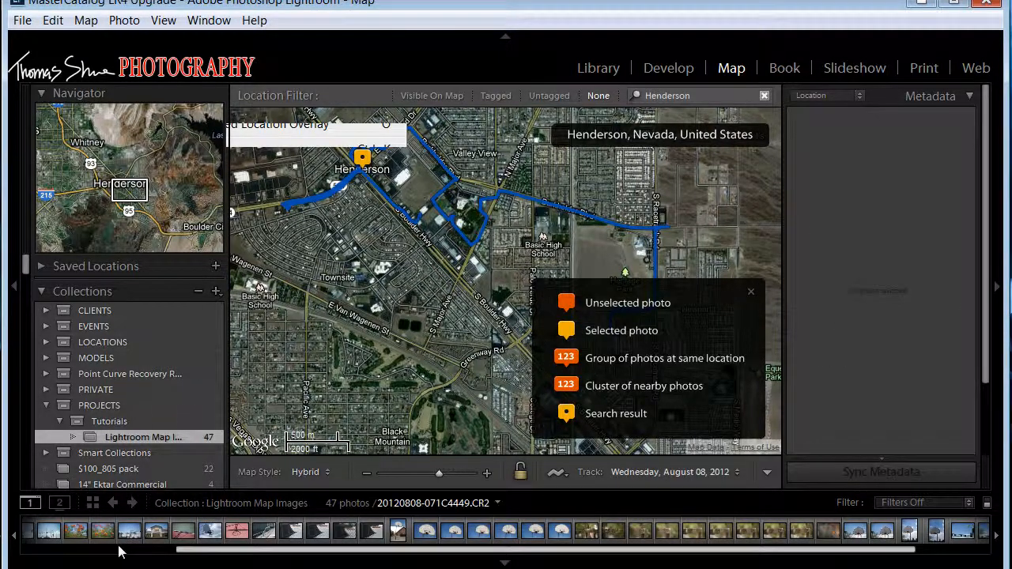
Select all 47 photos in the collection, close the map key, and auto-tag the photos from the loaded track log.
left_click(30, 534)
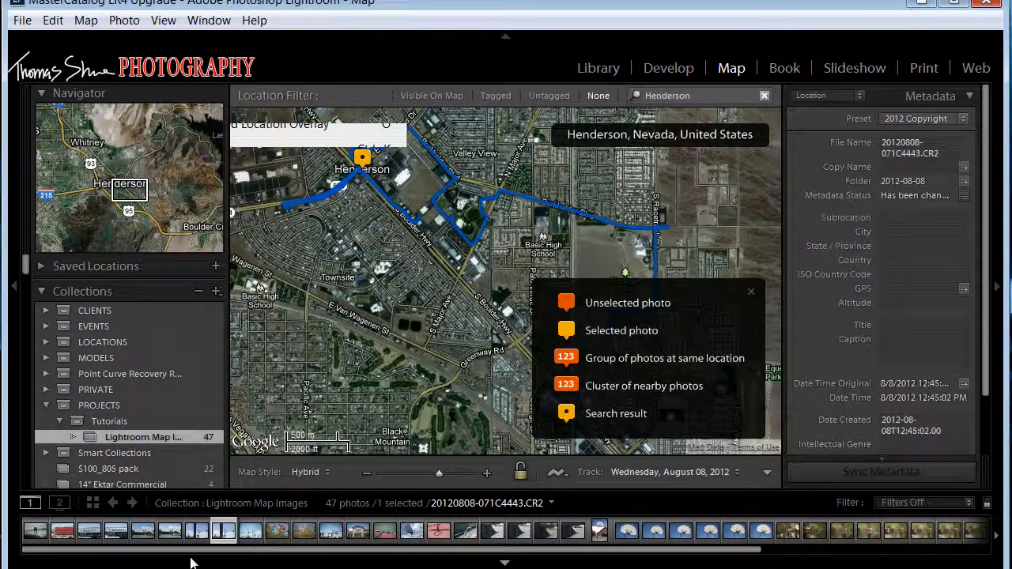
key("ctrl+a")
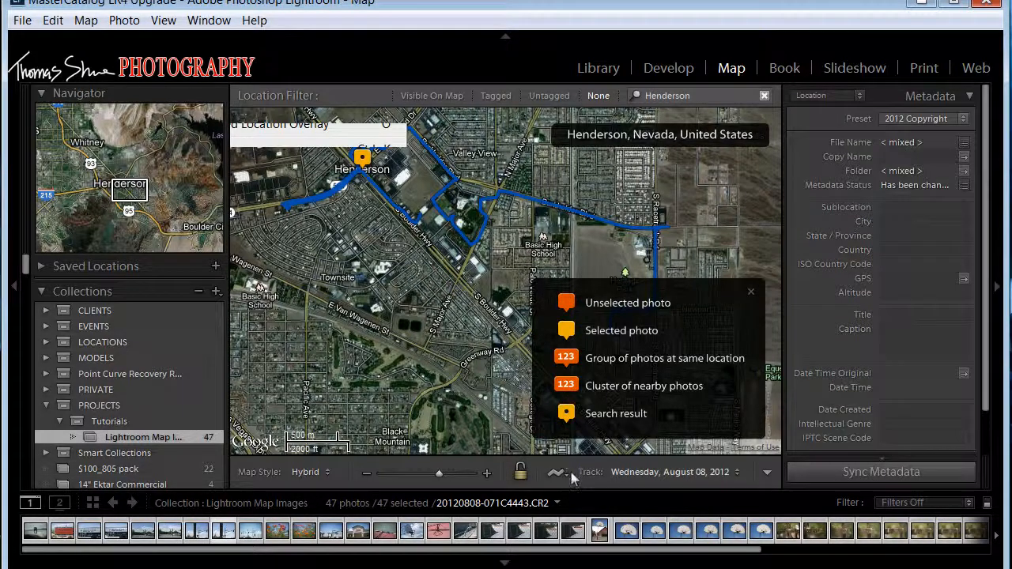
left_click(751, 293)
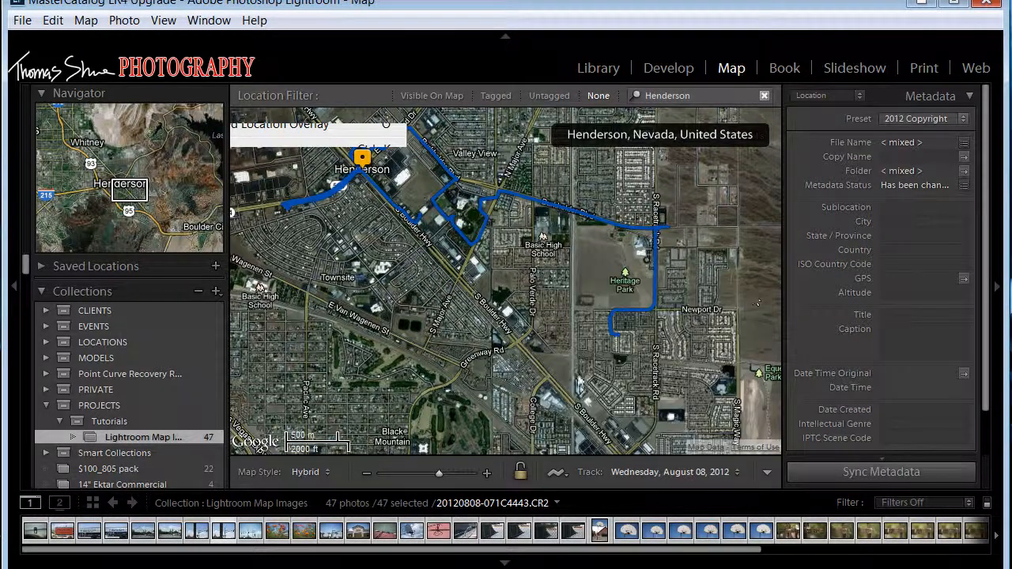
left_click(564, 472)
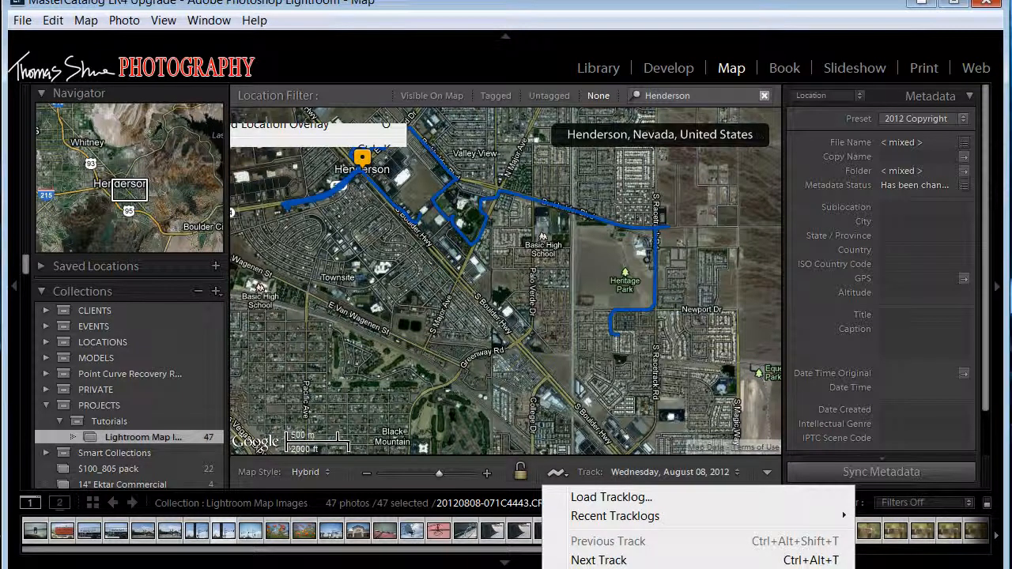
left_click(632, 568)
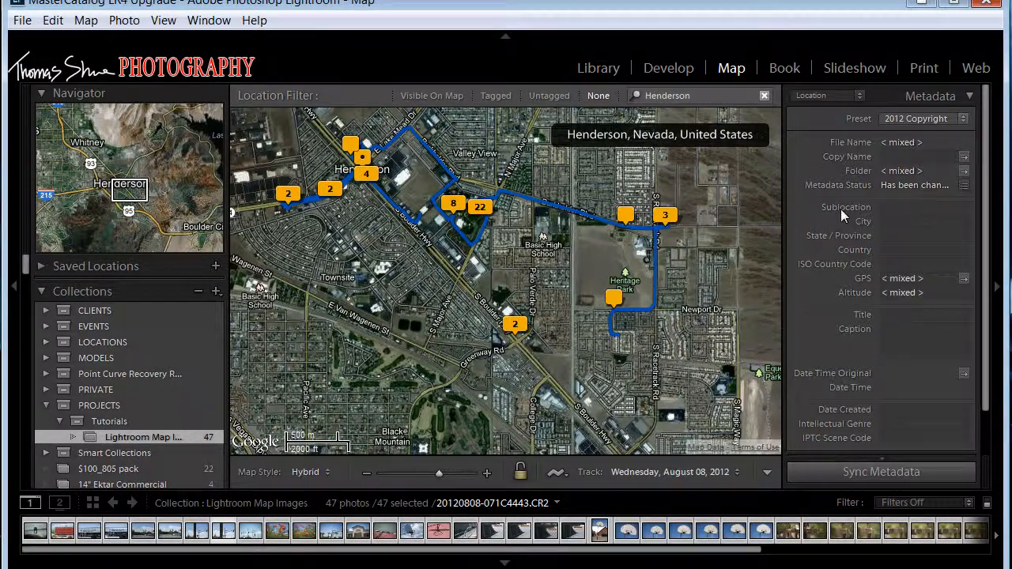
Review the tagged photo markers along the track, previewing the Heritage Park sign photo and the group of 22 photos, then deselect everything.
left_click(656, 224)
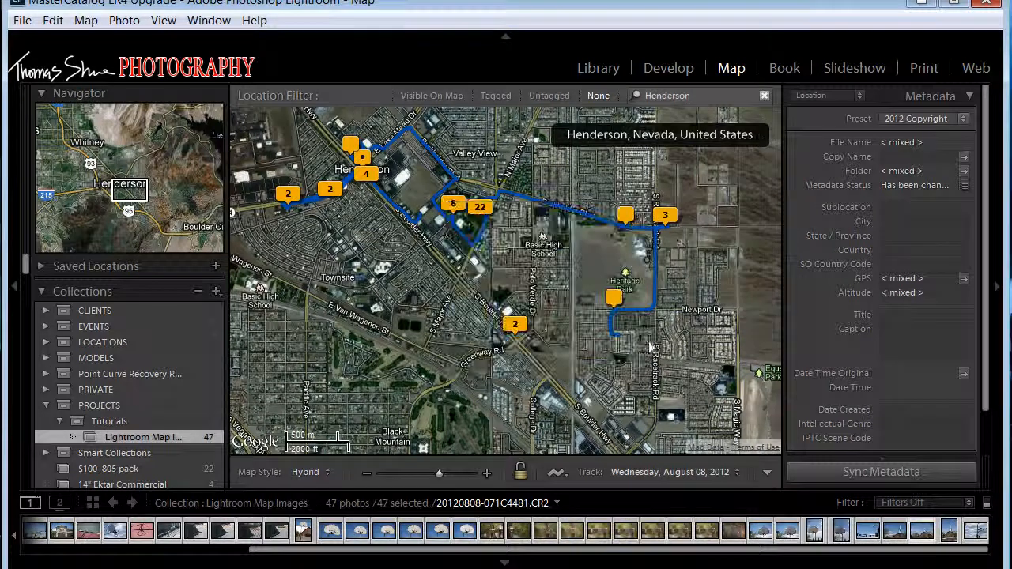
left_click(616, 300)
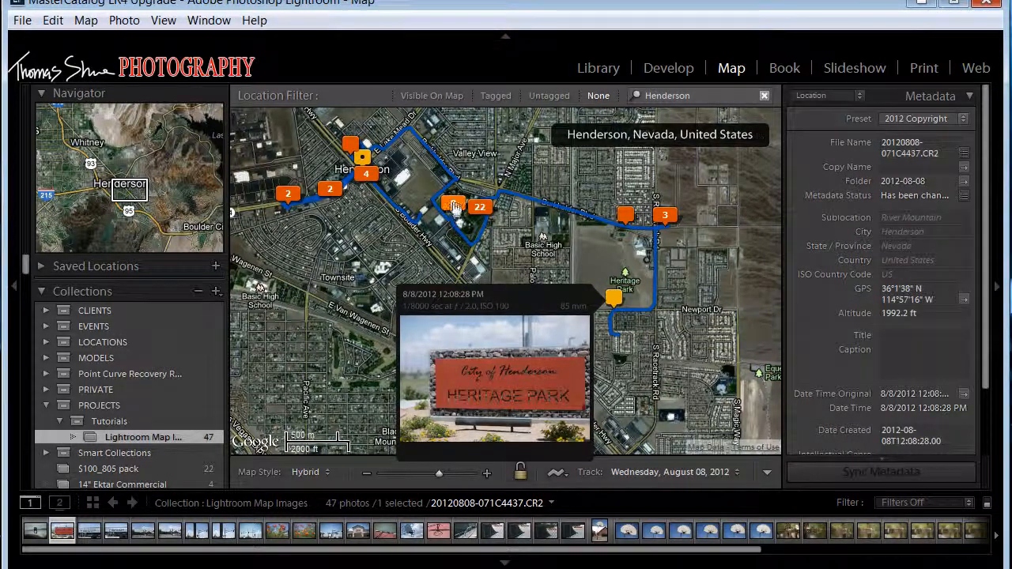
mouse_move(537, 223)
left_mouse_down()
mouse_move(600, 239)
mouse_move(626, 275)
left_mouse_up()
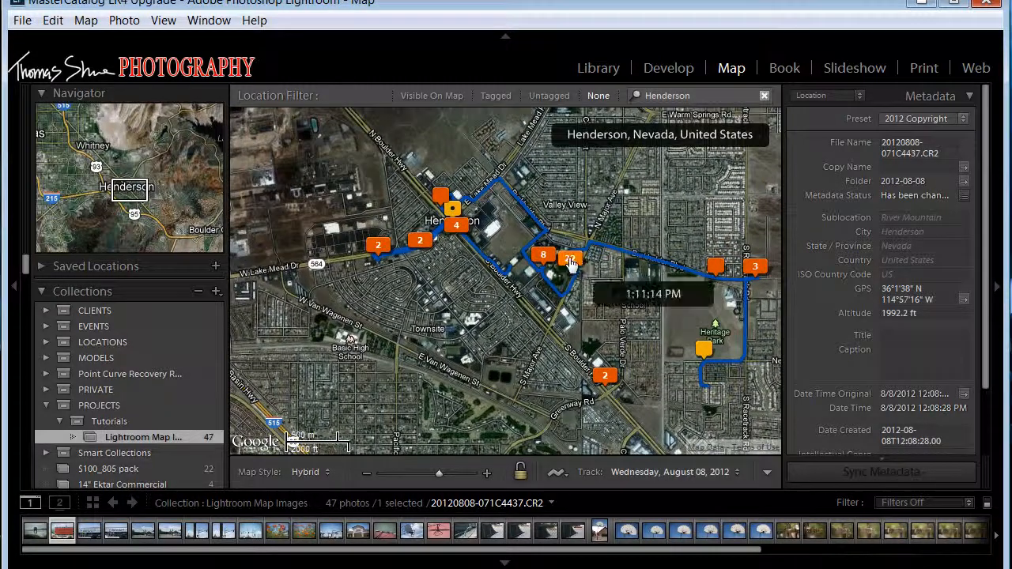
mouse_move(570, 259)
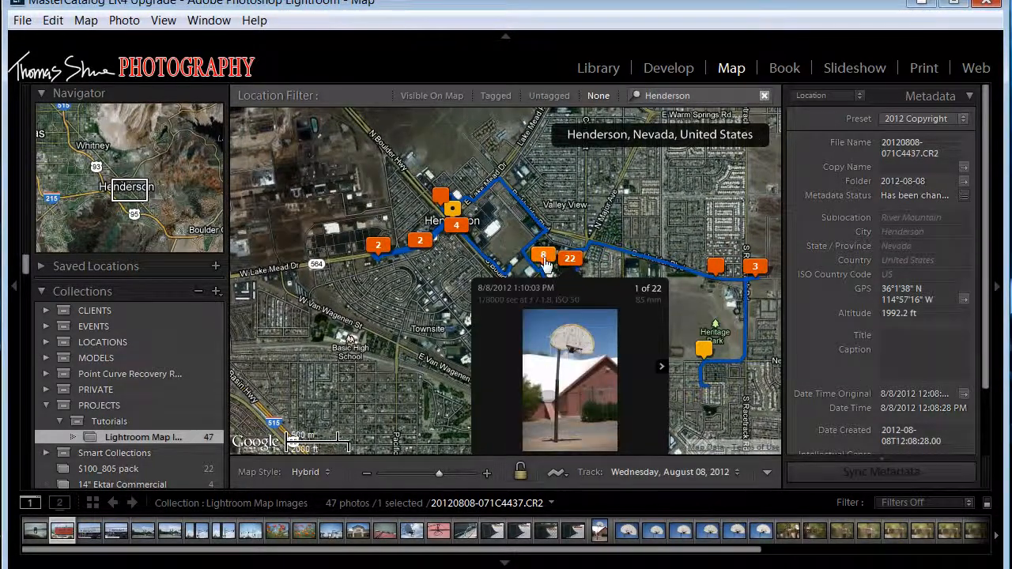
left_click_drag(515, 248, 551, 239)
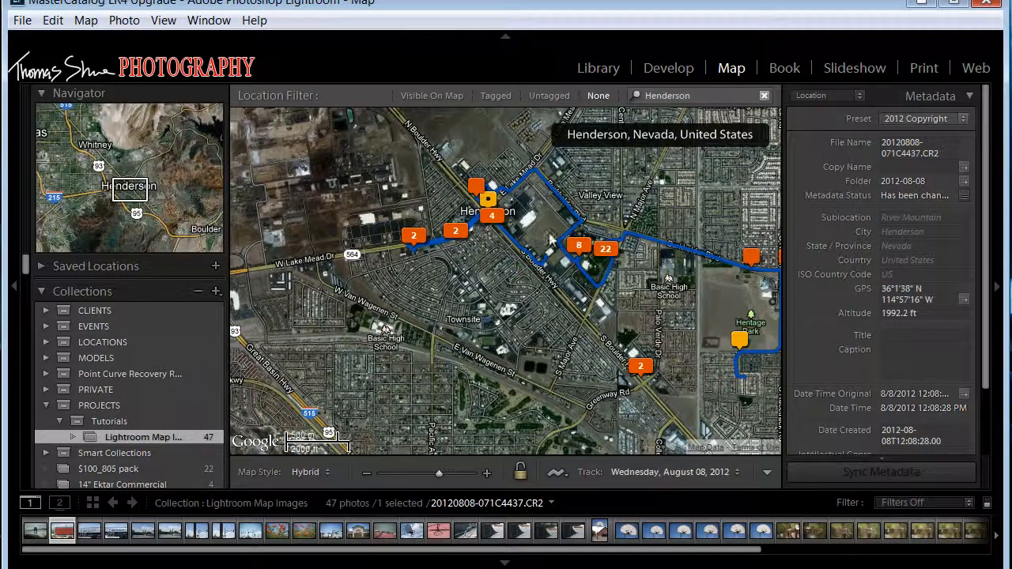
mouse_move(492, 214)
mouse_move(549, 261)
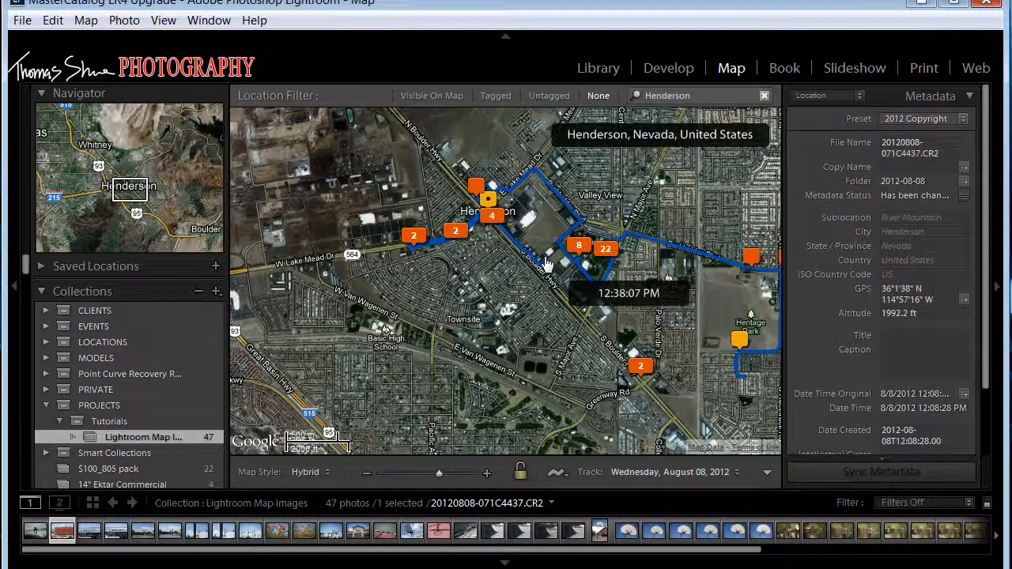
left_click(545, 255)
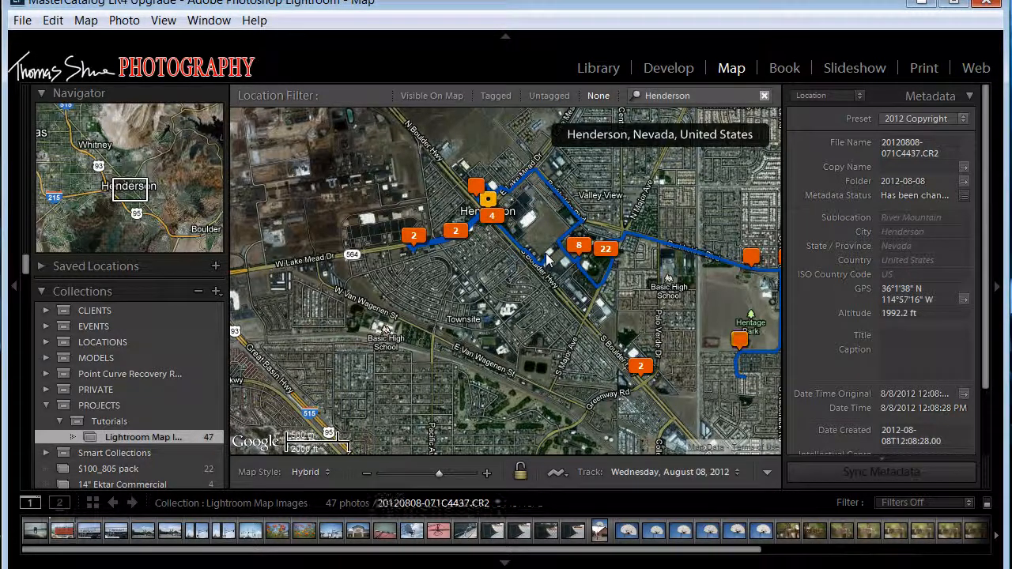
Check the photo markers at Henderson and examine the track's spur beside the US Post Office off S Boulder Hwy up close.
left_click(492, 216)
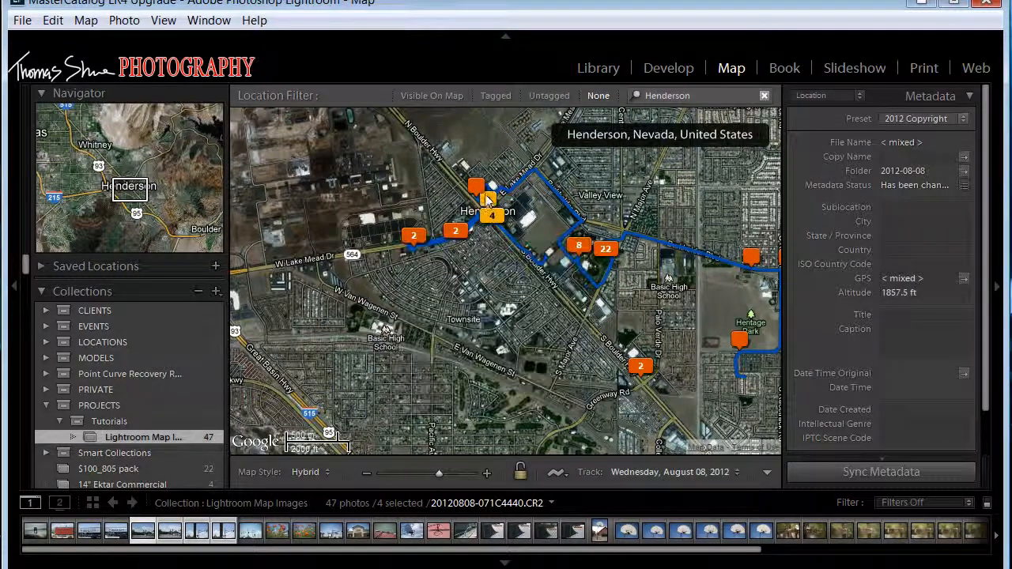
left_click(547, 247)
double_click(547, 255)
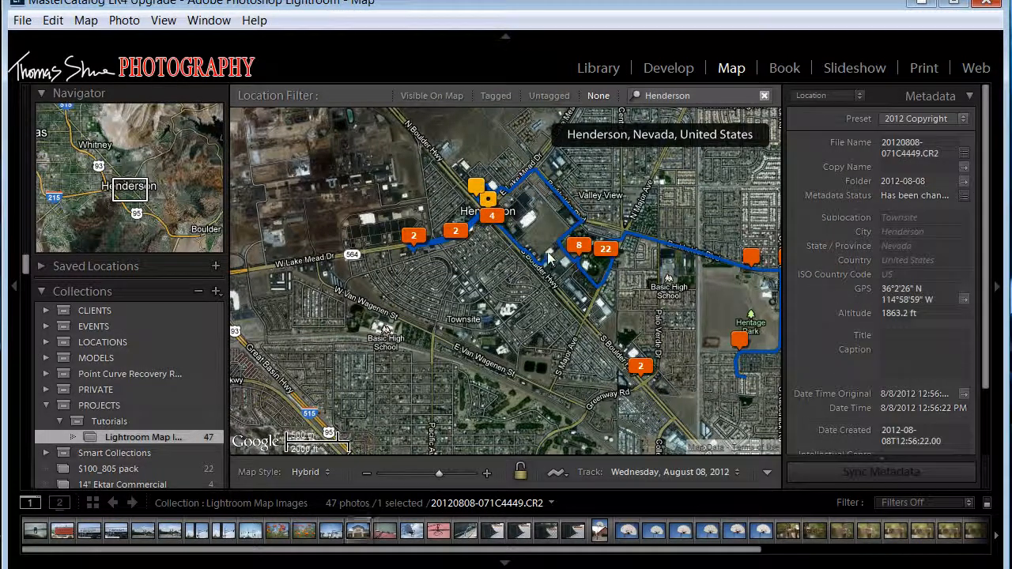
double_click(507, 272)
double_click(490, 304)
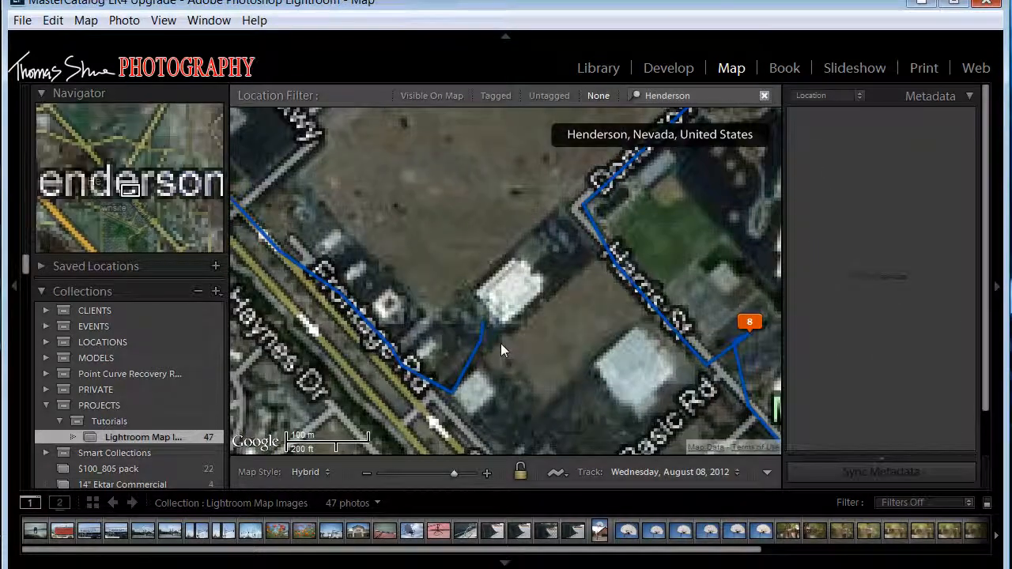
left_click_drag(539, 320, 548, 350)
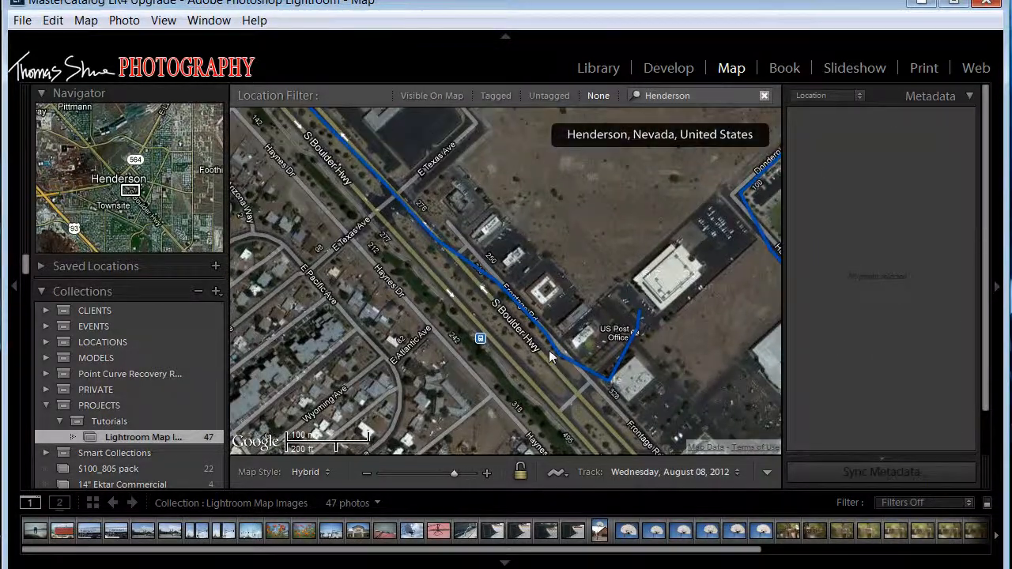
left_click_drag(622, 324, 621, 258)
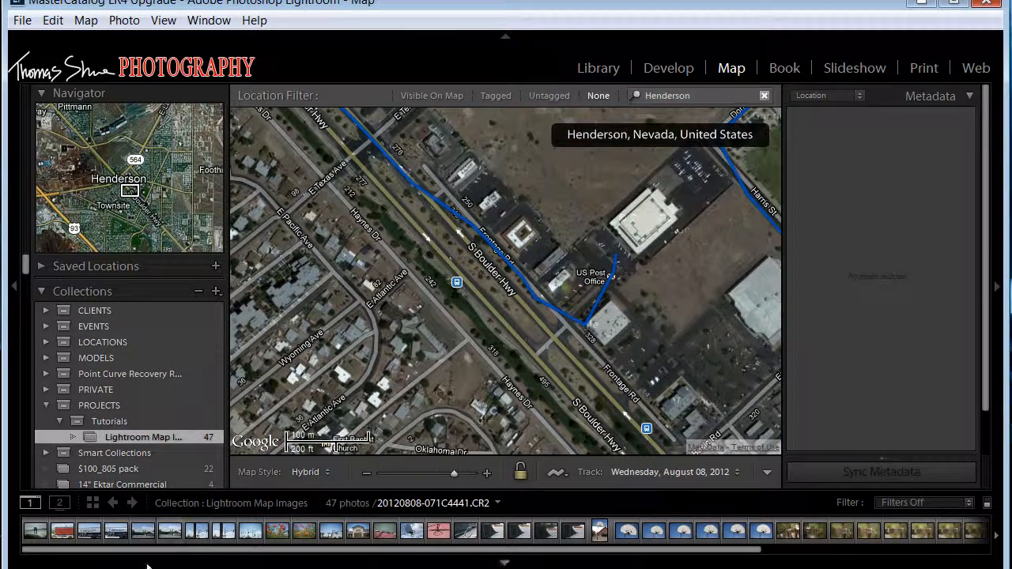
left_click(91, 533)
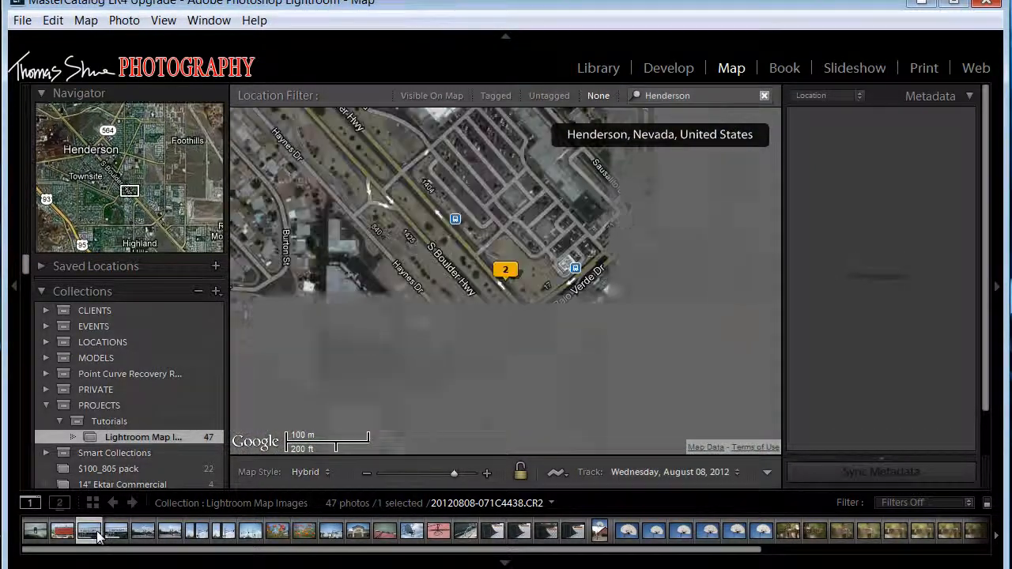
scroll(506, 401, "down", 1)
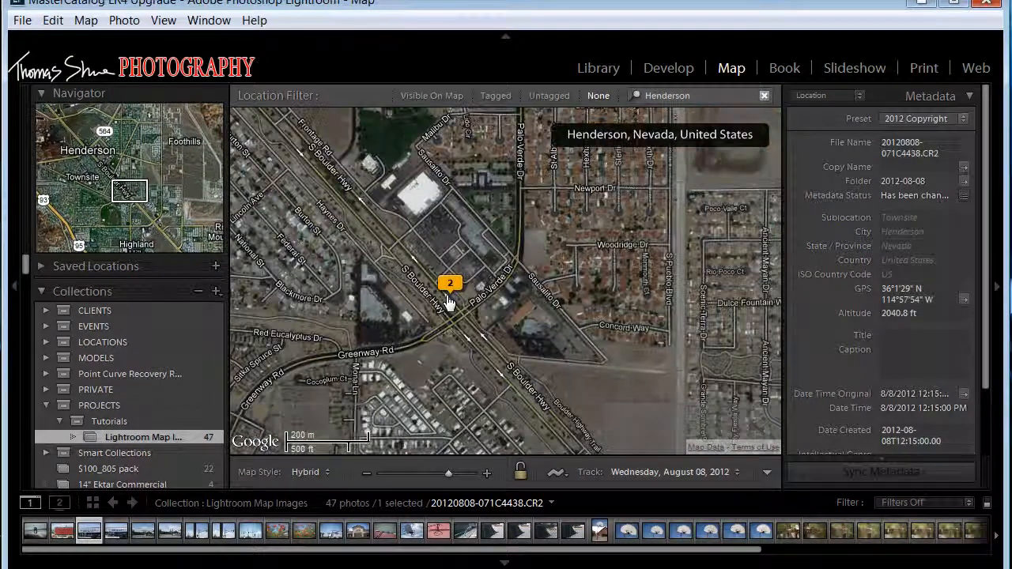
left_click(449, 286)
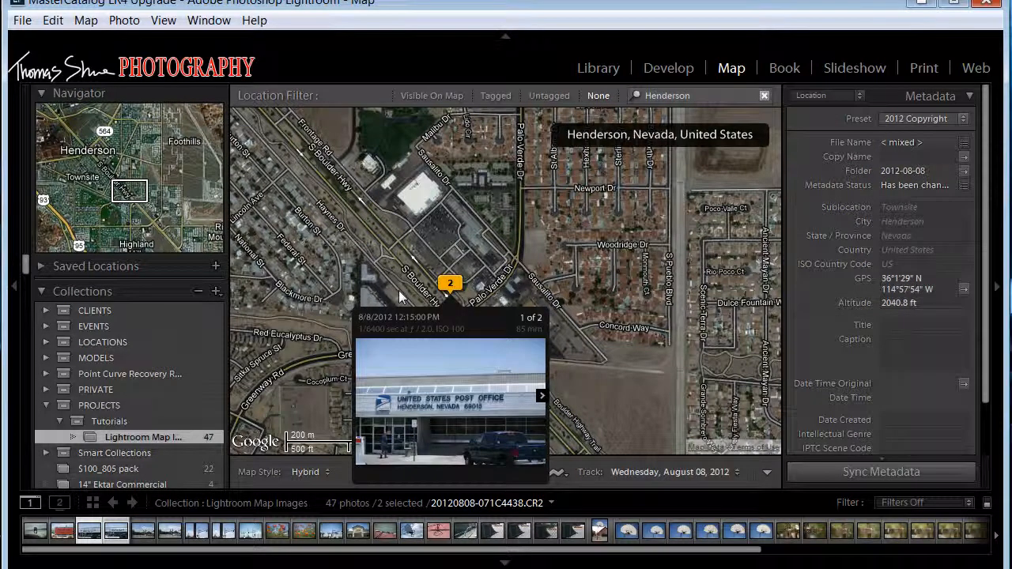
Move the two selected post office photos onto the track at the US Post Office spur, placing the entire selection.
scroll(500, 293, "down", 2)
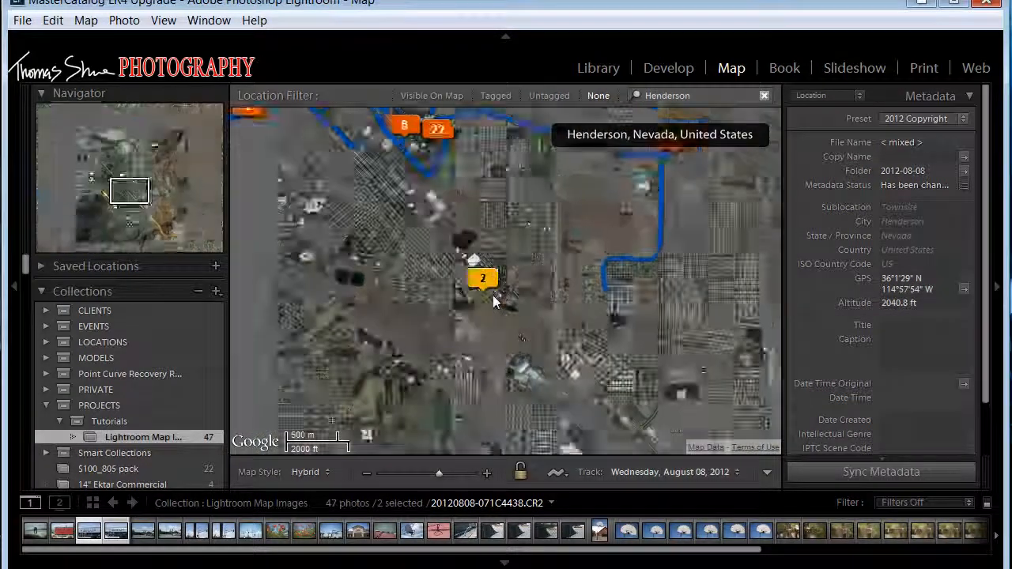
left_click_drag(376, 319, 435, 385)
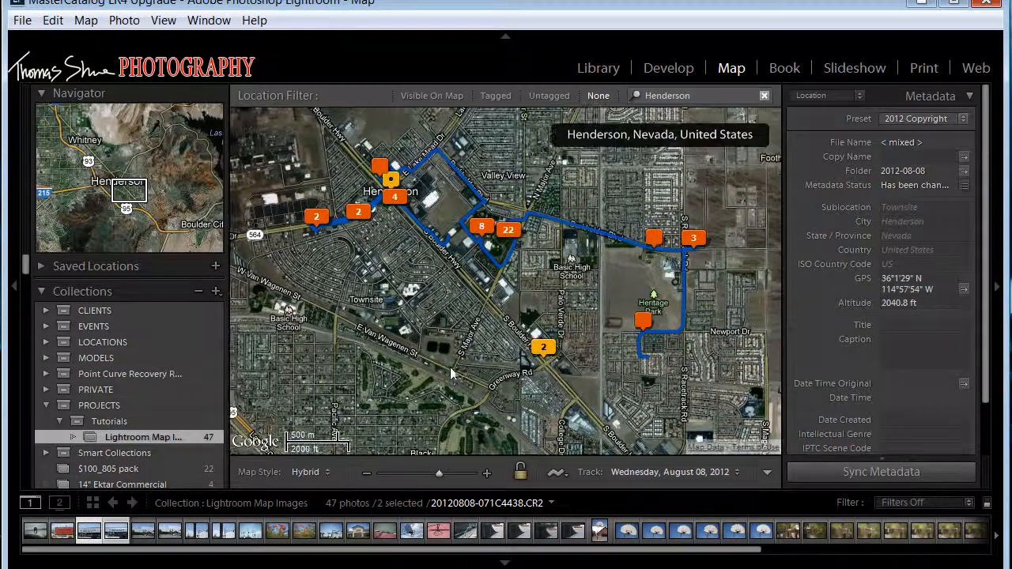
left_click(542, 350)
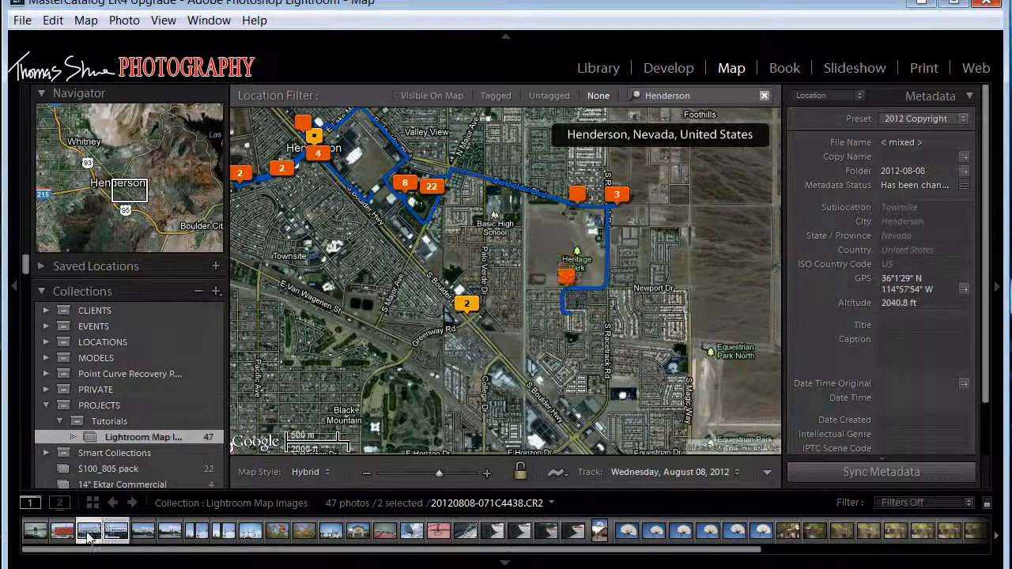
left_click_drag(89, 538, 368, 199)
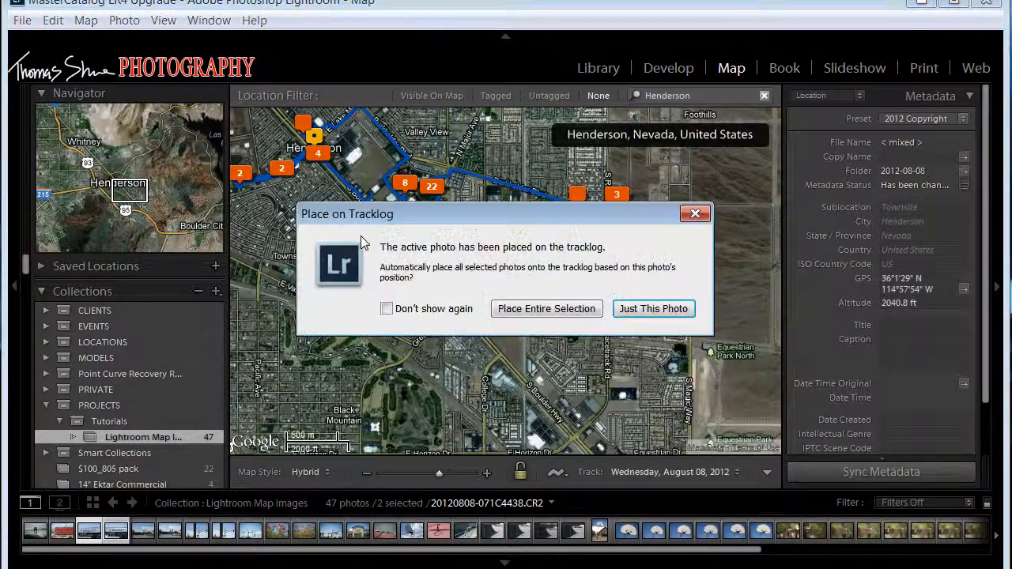
left_click(540, 311)
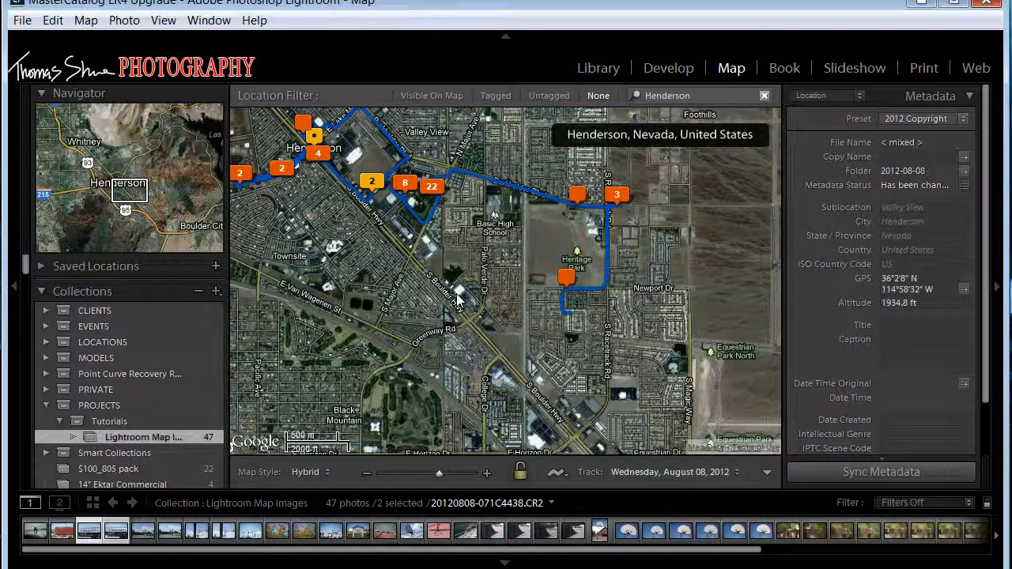
Examine the new marker of the two post office photos beside the US Post Office, checking their preview and GPS coordinates.
left_click_drag(345, 211, 435, 310)
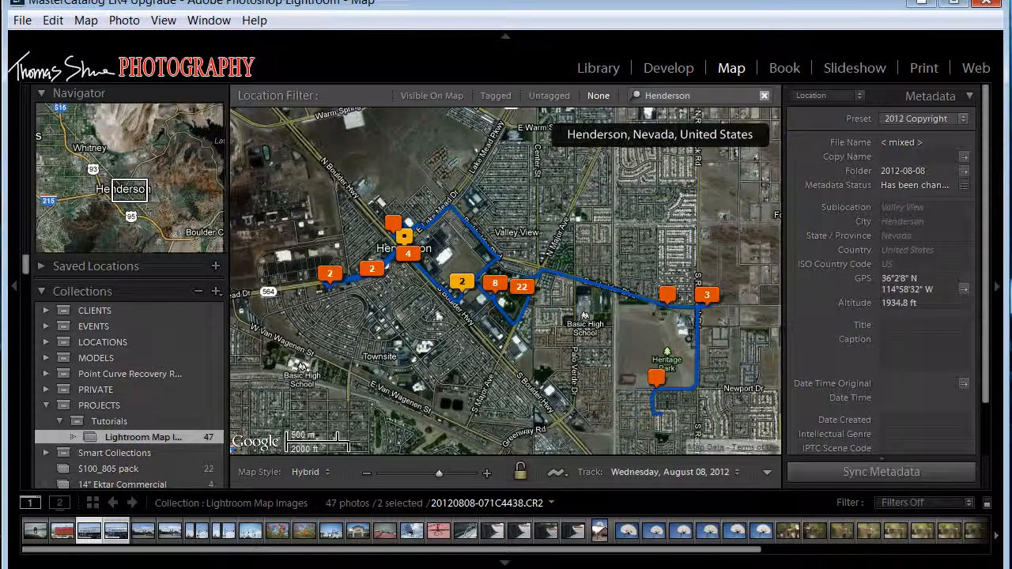
scroll(448, 294, "up", 1)
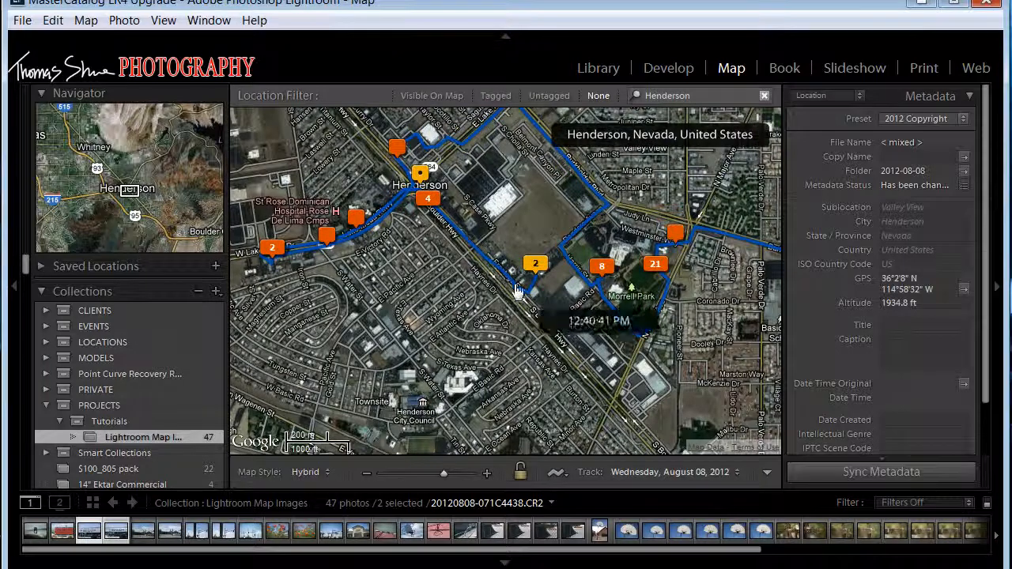
scroll(524, 278, "up", 1)
scroll(526, 278, "up", 3)
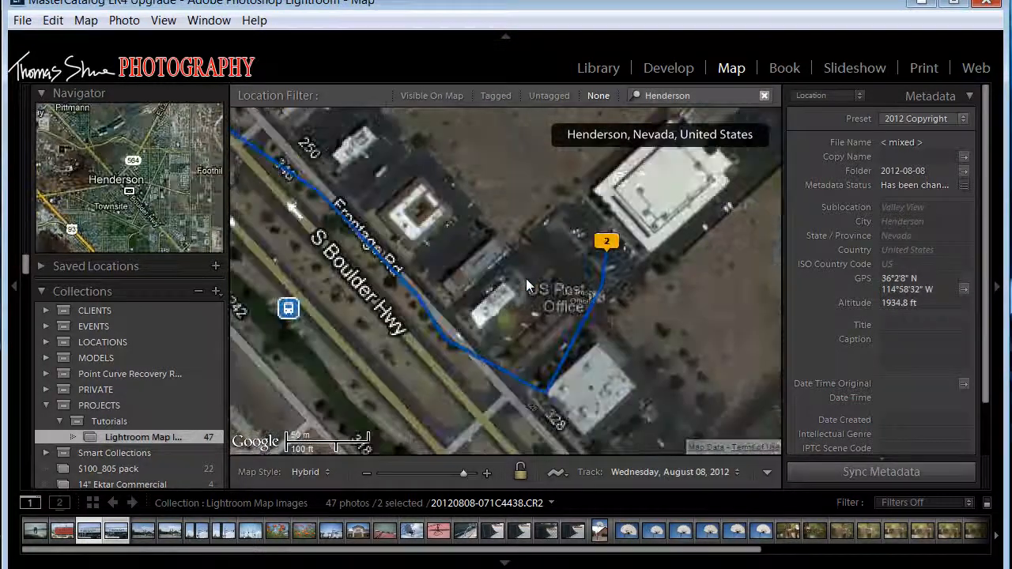
left_click_drag(555, 273, 462, 274)
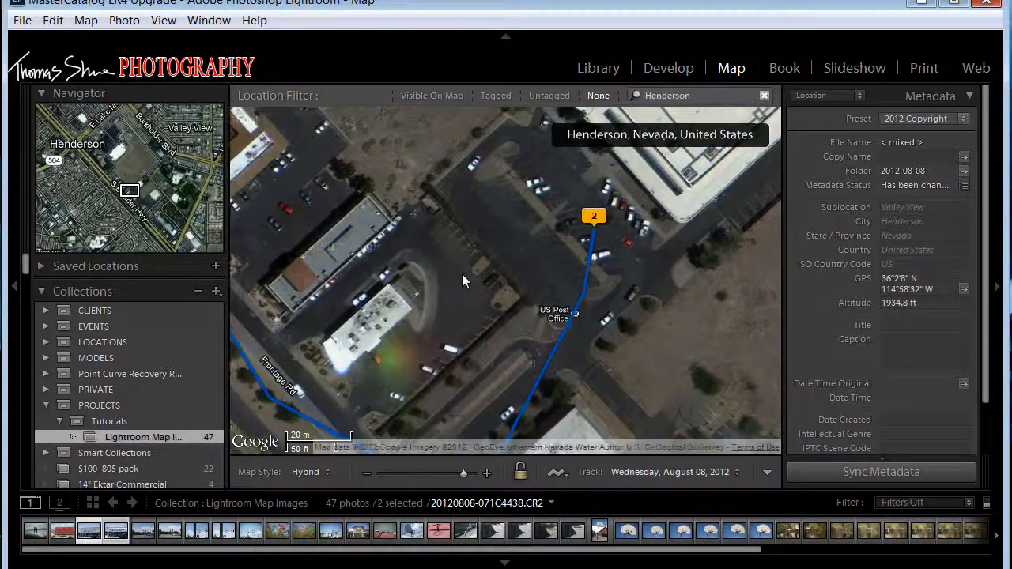
left_click(593, 217)
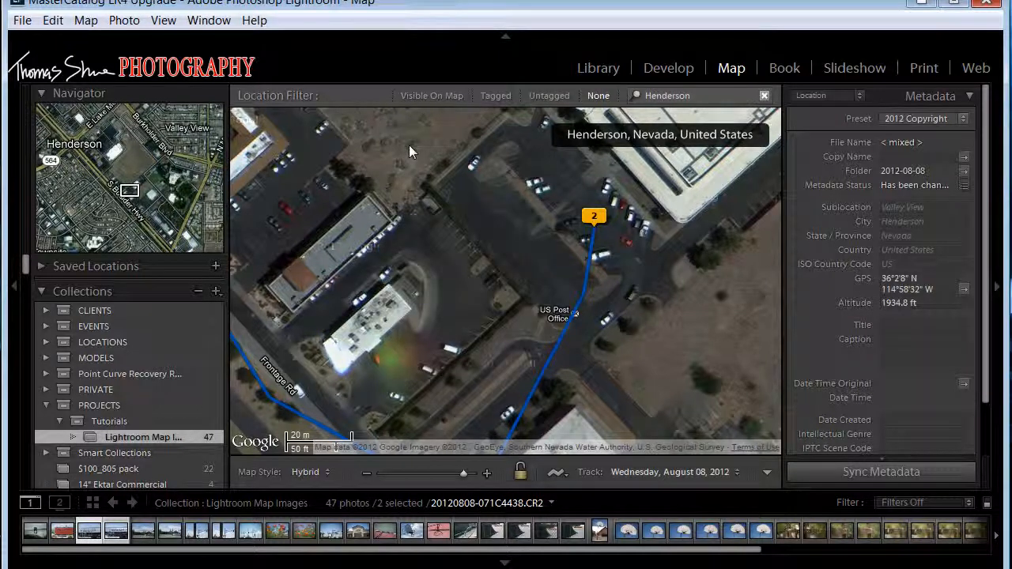
mouse_move(591, 223)
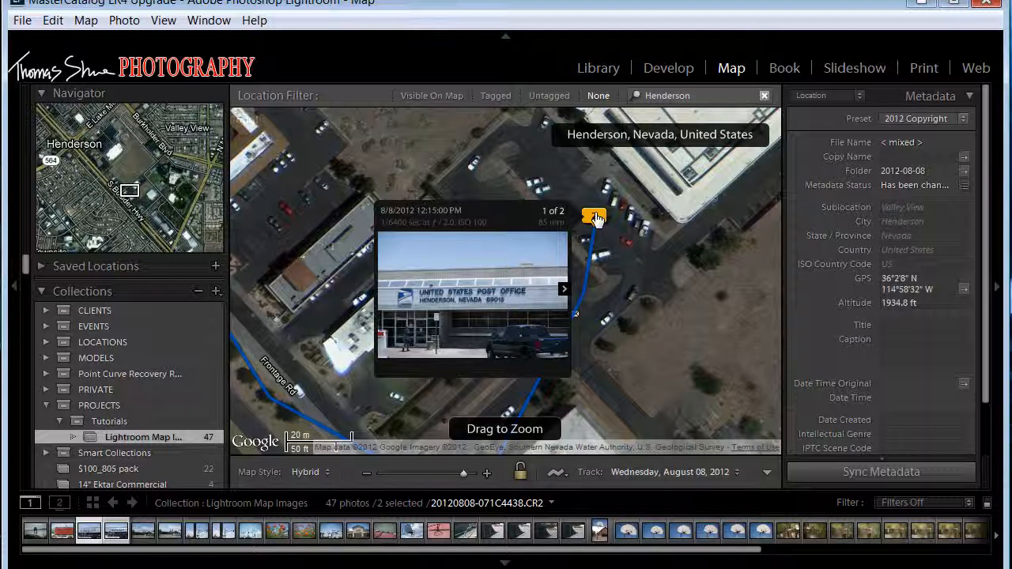
left_click(963, 291)
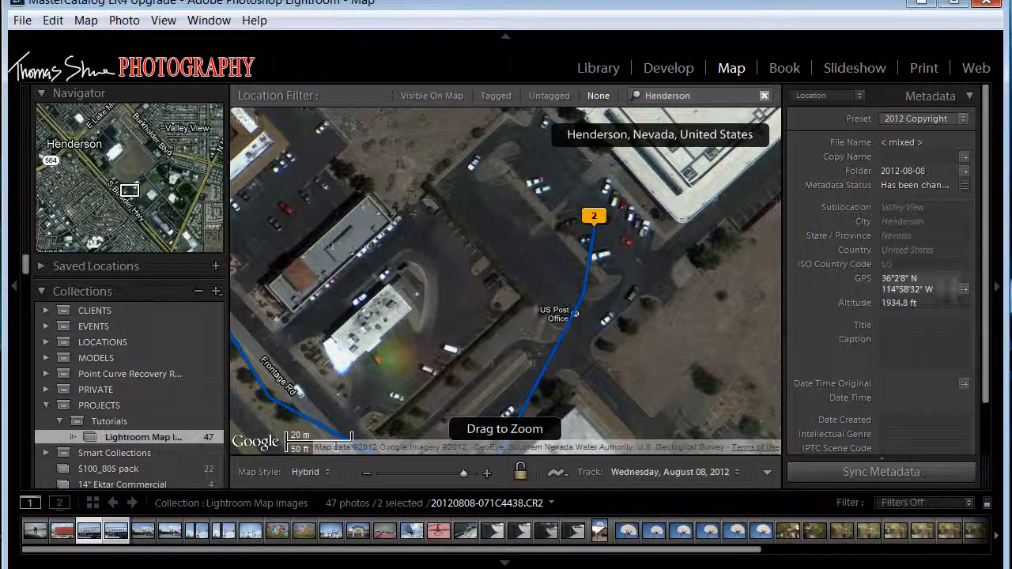